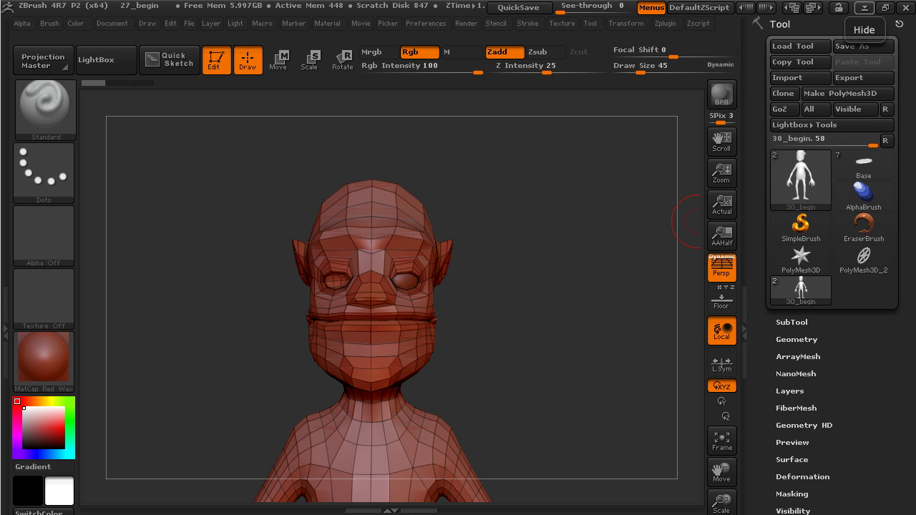
# Step: Subdivide the low-poly character mesh several times to make it dense enough for sculpting facial detail
pyautogui.moveTo(618, 300); pyautogui.dragTo(602, 331)
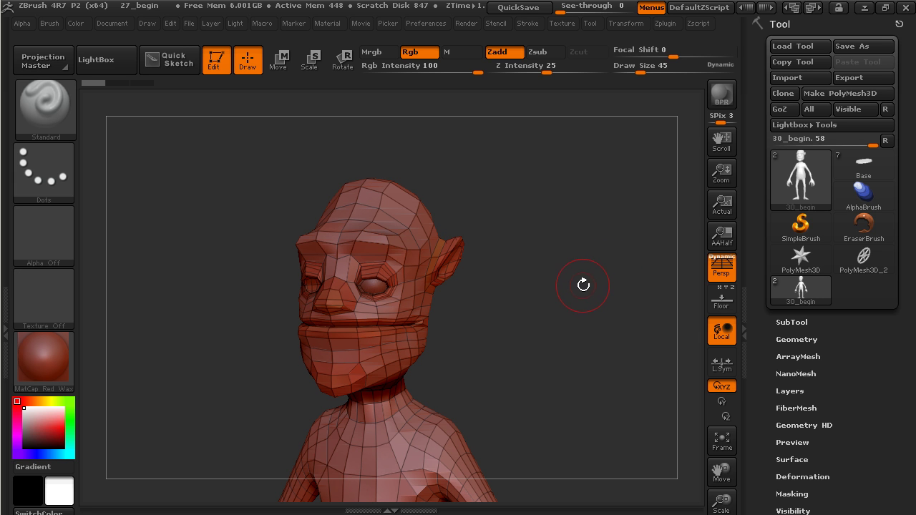
pyautogui.keyDown('alt'); pyautogui.moveTo(546, 297); pyautogui.dragTo(599, 364); pyautogui.keyUp('alt')
pyautogui.moveTo(585, 290); pyautogui.dragTo(581, 370)
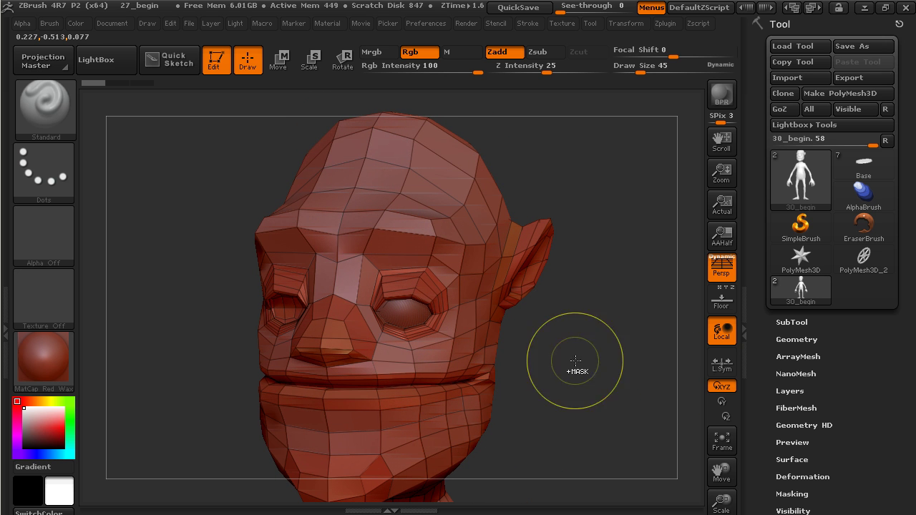
pyautogui.hotkey('ctrl', 'd')
pyautogui.moveTo(586, 354)
pyautogui.keyDown('alt'); pyautogui.mouseDown()
pyautogui.moveTo(614, 362)
pyautogui.moveTo(583, 194)
pyautogui.mouseUp(); pyautogui.keyUp('alt')
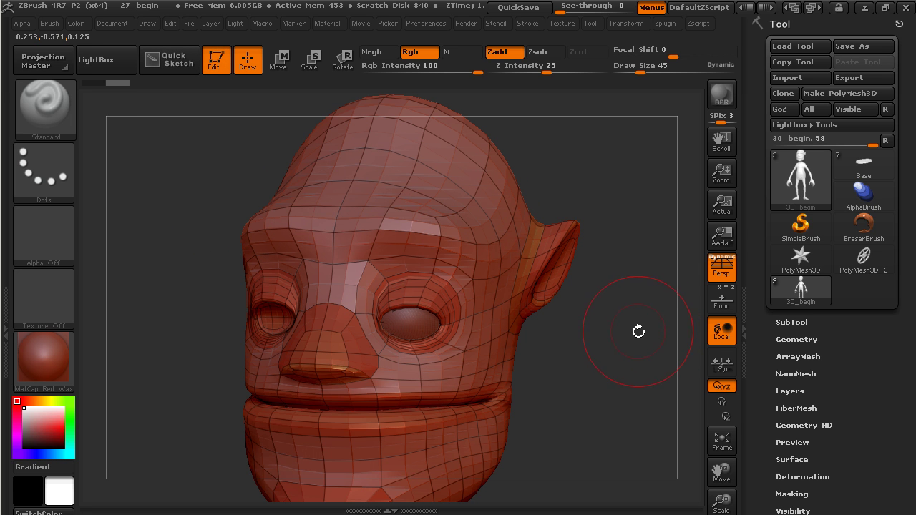
pyautogui.hotkey('ctrl', 'd')
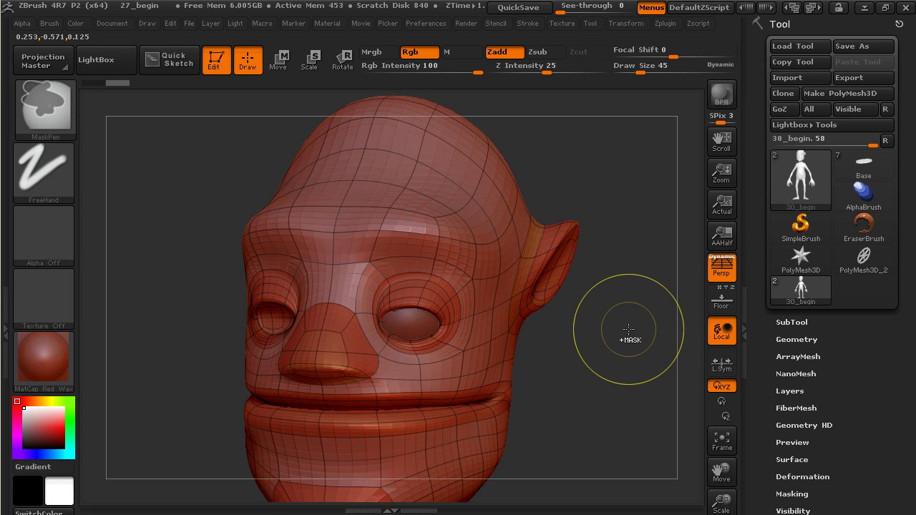
pyautogui.hotkey('ctrl', 'd')
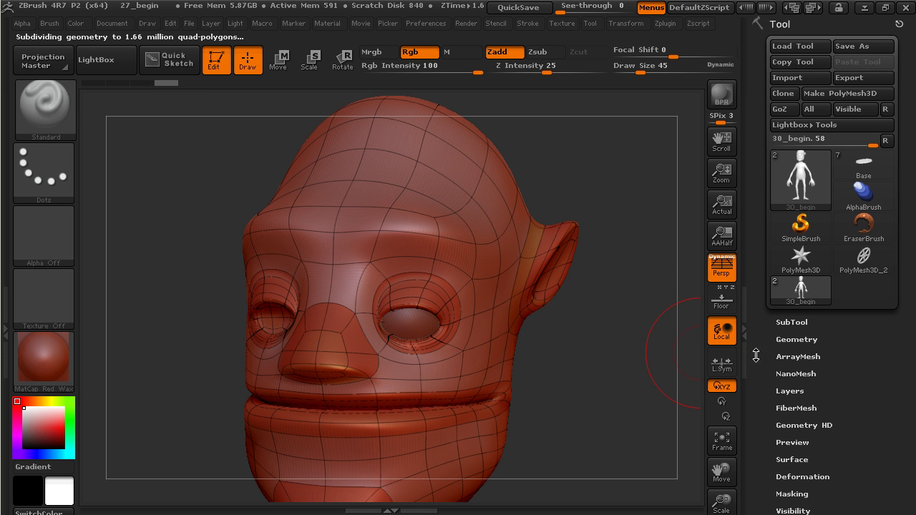
# Step: Hide the polygon wireframe on the subdivided model and face the head from the front
pyautogui.press('shift')
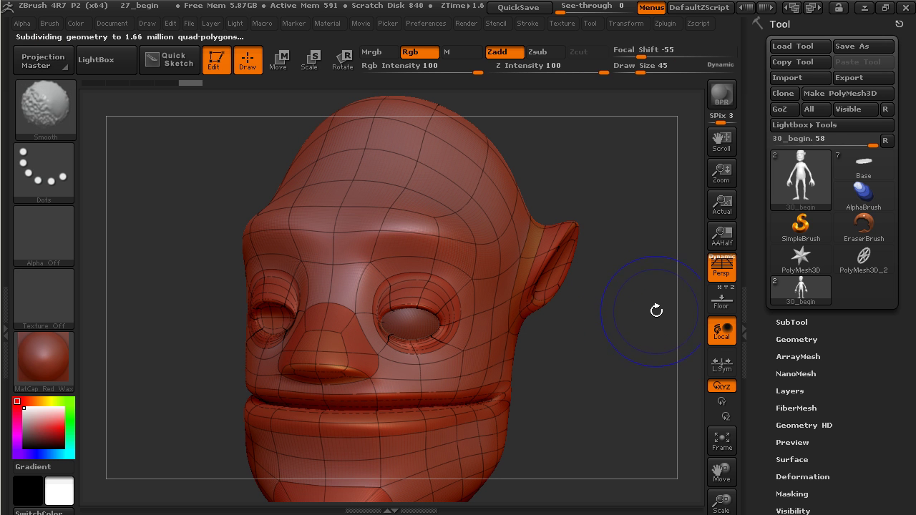
pyautogui.hotkey('shift', 'f')
pyautogui.moveTo(637, 313)
pyautogui.mouseDown()
pyautogui.moveTo(654, 323)
pyautogui.moveTo(642, 360)
pyautogui.mouseUp()
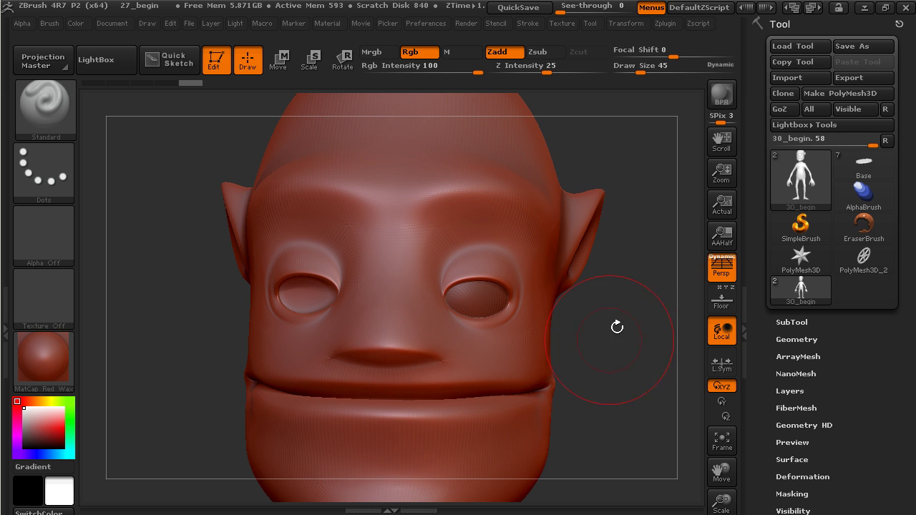
pyautogui.moveTo(634, 318); pyautogui.dragTo(639, 318)
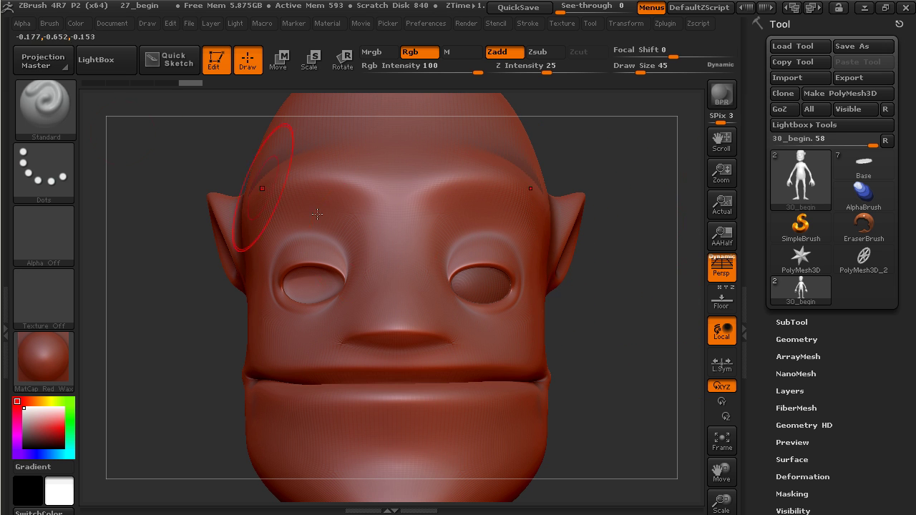
# Step: Using the Dam_Standard brush at draw size 30, carve symmetrical frown creases from the inner brows up onto the forehead
pyautogui.click(44, 106)
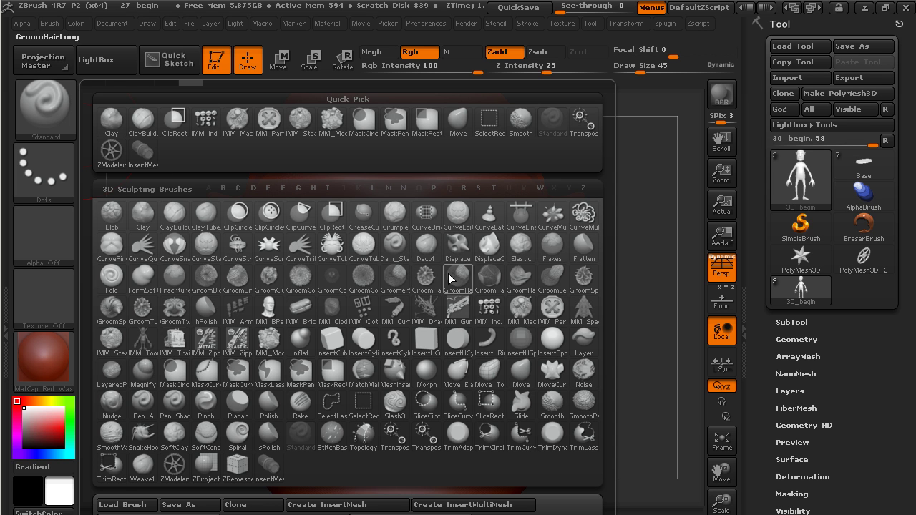
pyautogui.click(395, 247)
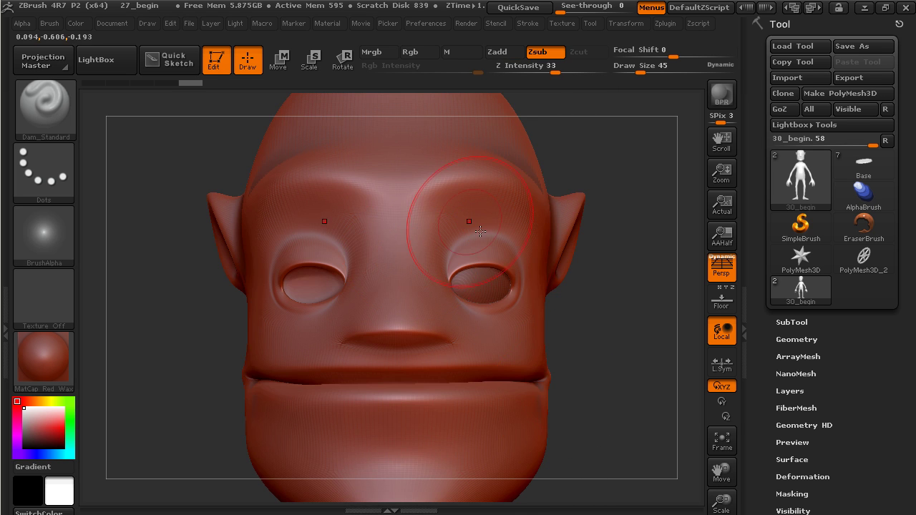
pyautogui.moveTo(642, 70); pyautogui.dragTo(634, 70)
pyautogui.moveTo(630, 112); pyautogui.dragTo(623, 221)
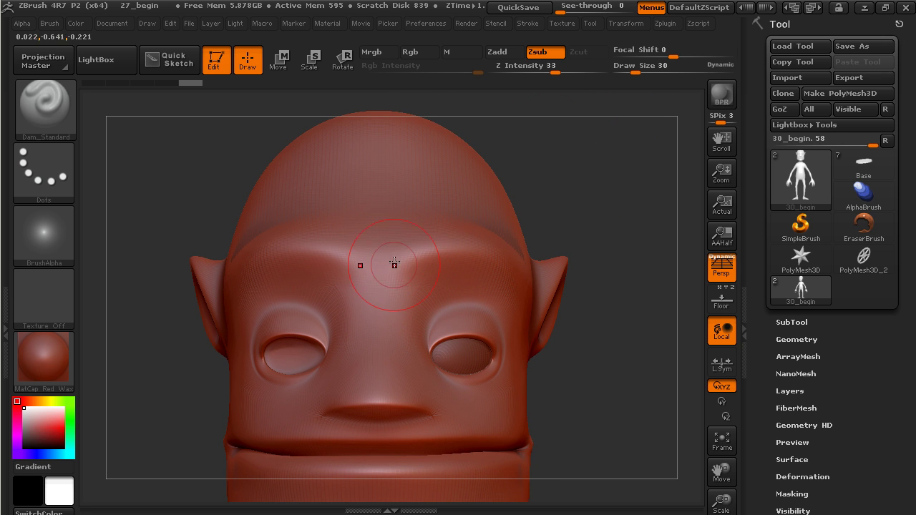
pyautogui.click(666, 27)
pyautogui.click(628, 24)
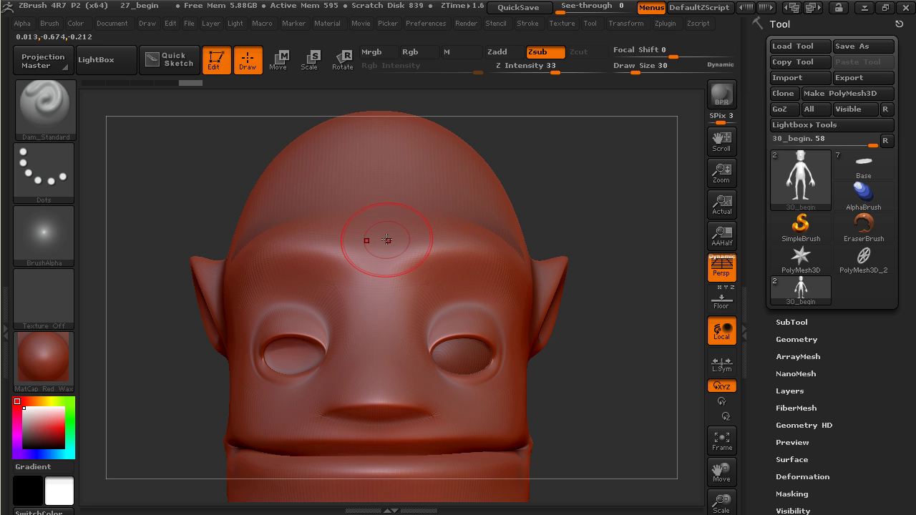
pyautogui.moveTo(391, 266)
pyautogui.mouseDown()
pyautogui.moveTo(418, 299)
pyautogui.moveTo(388, 252)
pyautogui.mouseUp()
pyautogui.moveTo(408, 223); pyautogui.dragTo(412, 216)
pyautogui.moveTo(390, 245); pyautogui.dragTo(433, 201)
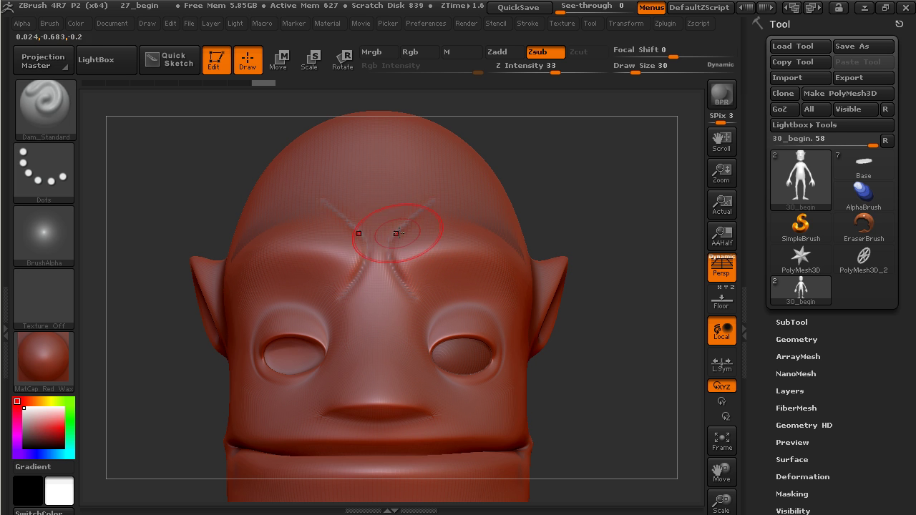
pyautogui.moveTo(398, 233)
pyautogui.mouseDown()
pyautogui.moveTo(430, 202)
pyautogui.moveTo(393, 263)
pyautogui.moveTo(416, 296)
pyautogui.moveTo(399, 279)
pyautogui.moveTo(413, 217)
pyautogui.moveTo(444, 203)
pyautogui.mouseUp()
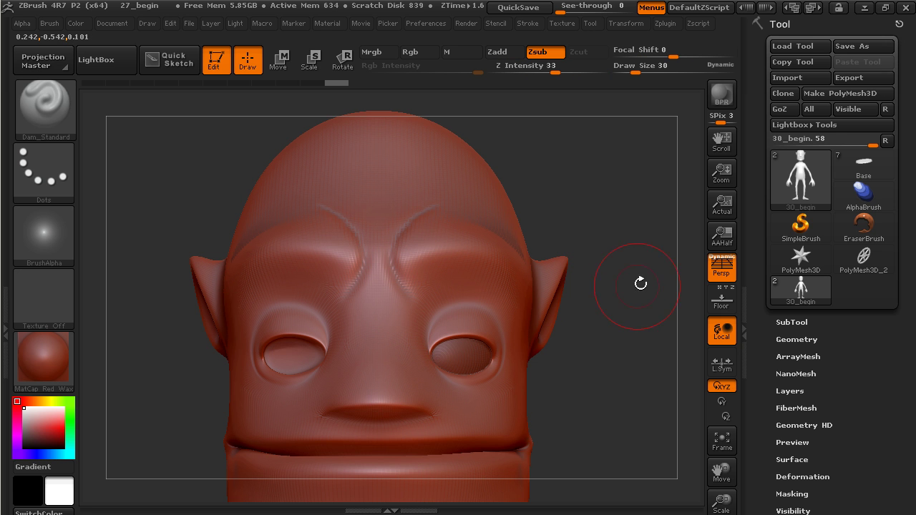
# Step: Carve creases around the nostril wings and up both sides of the nose toward the inner eyes
pyautogui.moveTo(635, 286); pyautogui.dragTo(628, 291)
pyautogui.moveTo(433, 410); pyautogui.dragTo(432, 409)
pyautogui.moveTo(420, 372)
pyautogui.mouseDown()
pyautogui.moveTo(419, 343)
pyautogui.moveTo(415, 351)
pyautogui.mouseUp()
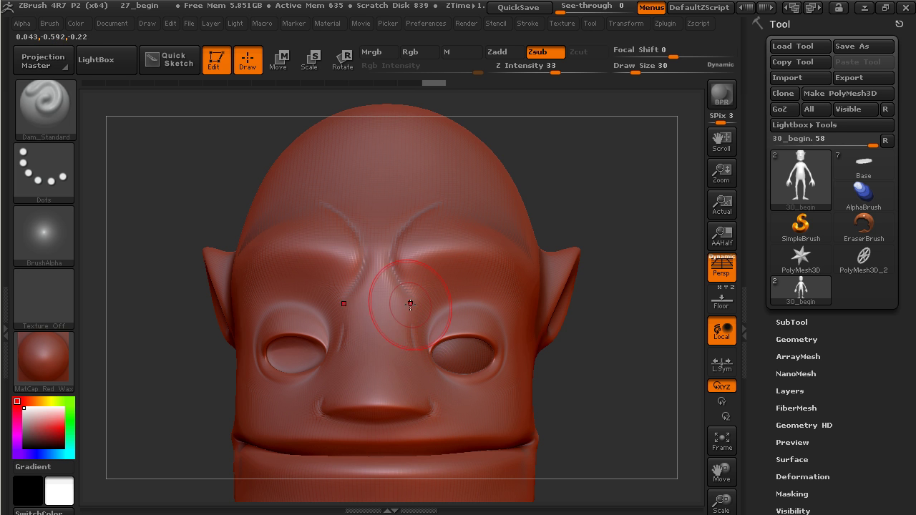
pyautogui.moveTo(412, 314)
pyautogui.mouseDown()
pyautogui.moveTo(431, 396)
pyautogui.moveTo(413, 309)
pyautogui.moveTo(420, 354)
pyautogui.mouseUp()
# Step: Carve folds on the cheeks and around the mouth corners, and smooth the rough strokes between them
pyautogui.keyDown('alt'); pyautogui.moveTo(614, 389); pyautogui.dragTo(611, 342); pyautogui.keyUp('alt')
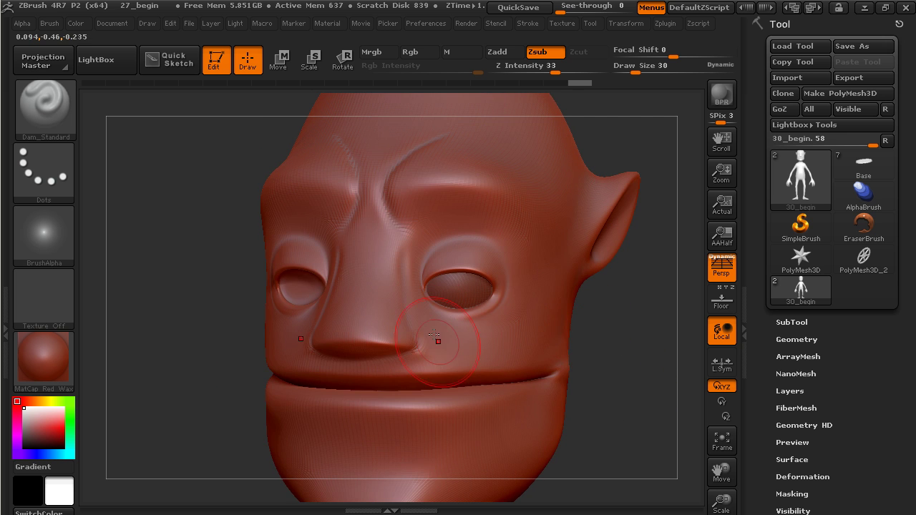
pyautogui.moveTo(650, 369); pyautogui.dragTo(557, 364)
pyautogui.moveTo(673, 364)
pyautogui.mouseDown()
pyautogui.moveTo(630, 366)
pyautogui.moveTo(580, 387)
pyautogui.mouseUp()
pyautogui.moveTo(677, 369); pyautogui.dragTo(565, 345)
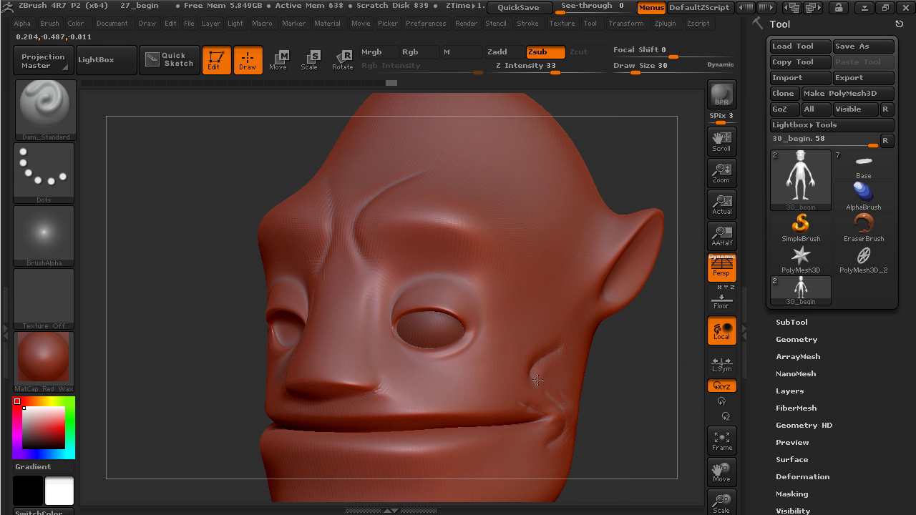
pyautogui.press('shift')
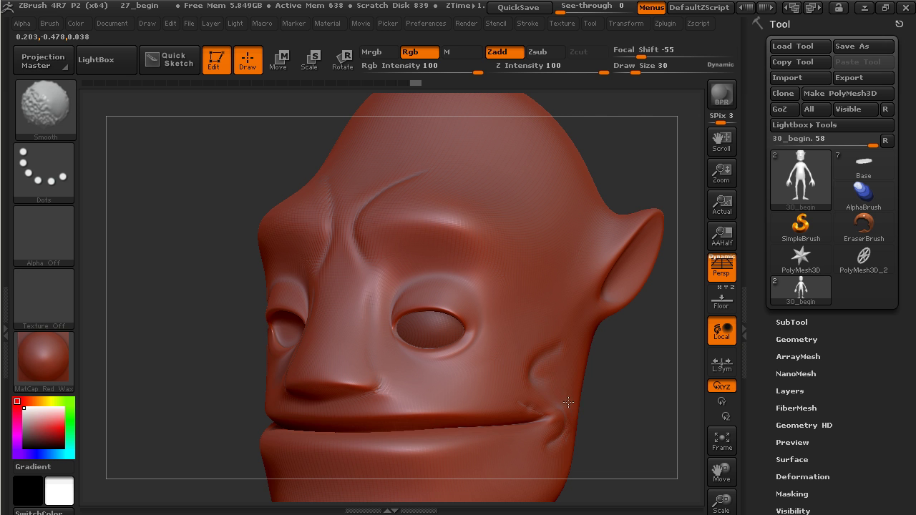
pyautogui.keyDown('shift'); pyautogui.moveTo(568, 415); pyautogui.dragTo(550, 406); pyautogui.keyUp('shift')
pyautogui.keyDown('shift'); pyautogui.moveTo(548, 406); pyautogui.dragTo(522, 393); pyautogui.keyUp('shift')
# Step: Define the temple area beside the outer brow and soften it with smoothing strokes
pyautogui.moveTo(617, 362); pyautogui.dragTo(573, 379)
pyautogui.moveTo(598, 303); pyautogui.dragTo(559, 360)
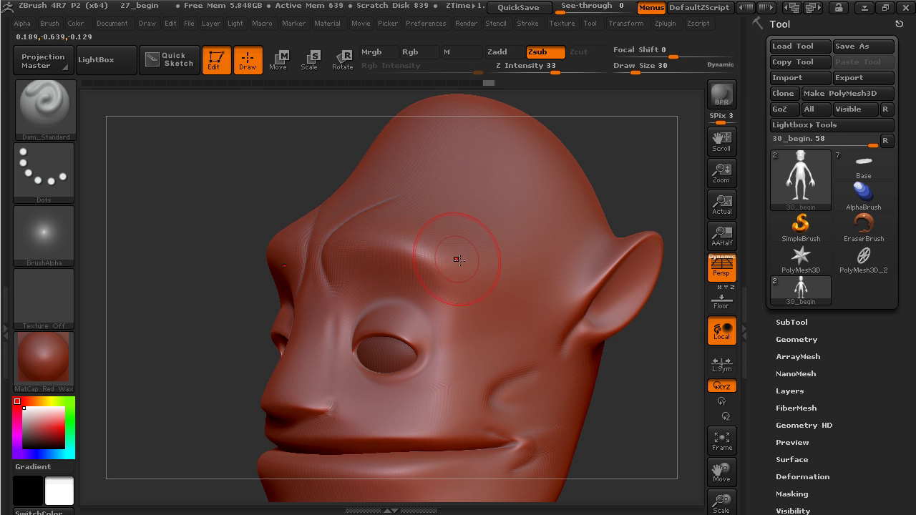
pyautogui.keyDown('shift'); pyautogui.moveTo(462, 249); pyautogui.dragTo(477, 313); pyautogui.keyUp('shift')
pyautogui.press('shift')
# Step: Carve a curved crease above the chin and smooth it into the surrounding surface
pyautogui.moveTo(607, 209)
pyautogui.mouseDown()
pyautogui.moveTo(638, 180)
pyautogui.moveTo(647, 358)
pyautogui.moveTo(645, 327)
pyautogui.moveTo(446, 382)
pyautogui.moveTo(489, 429)
pyautogui.mouseUp()
pyautogui.keyDown('shift'); pyautogui.moveTo(420, 392); pyautogui.dragTo(418, 382); pyautogui.keyUp('shift')
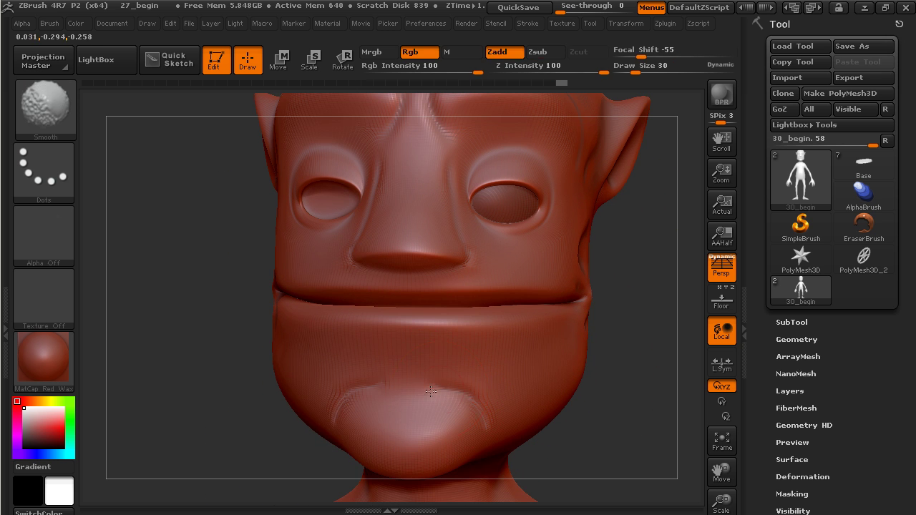
pyautogui.keyDown('shift'); pyautogui.moveTo(471, 413); pyautogui.dragTo(480, 425); pyautogui.keyUp('shift')
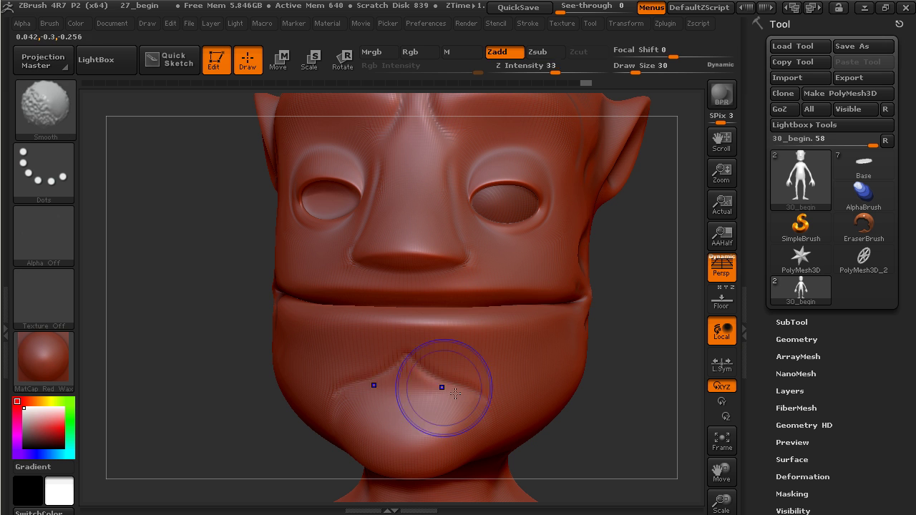
pyautogui.keyDown('shift'); pyautogui.moveTo(420, 368); pyautogui.dragTo(457, 387); pyautogui.keyUp('shift')
# Step: Lower the Dam_Standard Z Intensity to 19 and carve the lower lip's bottom edge and the lip line out to the mouth corners
pyautogui.moveTo(613, 342)
pyautogui.mouseDown()
pyautogui.moveTo(626, 341)
pyautogui.moveTo(621, 369)
pyautogui.mouseUp()
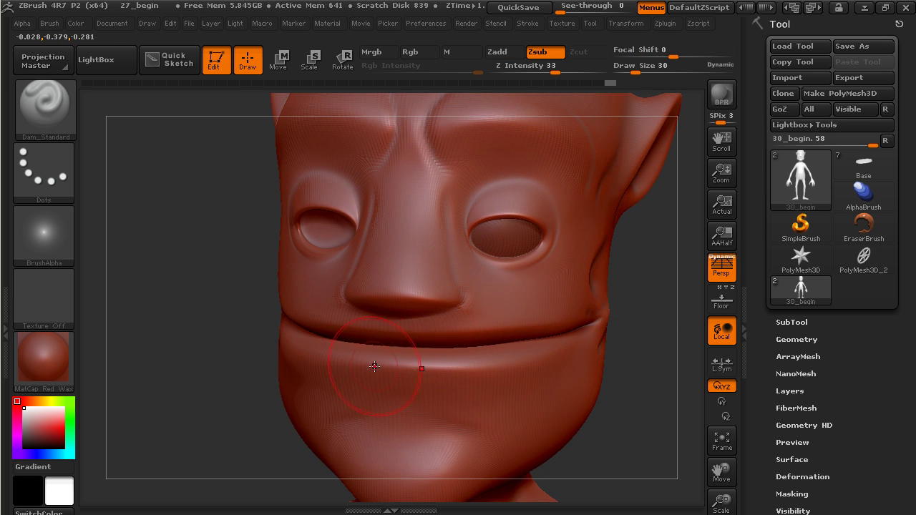
pyautogui.moveTo(395, 367); pyautogui.dragTo(422, 369)
pyautogui.hotkey('ctrl', 'z')
pyautogui.click(550, 73)
pyautogui.click(554, 69)
pyautogui.moveTo(542, 73)
pyautogui.mouseDown()
pyautogui.moveTo(551, 73)
pyautogui.moveTo(541, 72)
pyautogui.mouseUp()
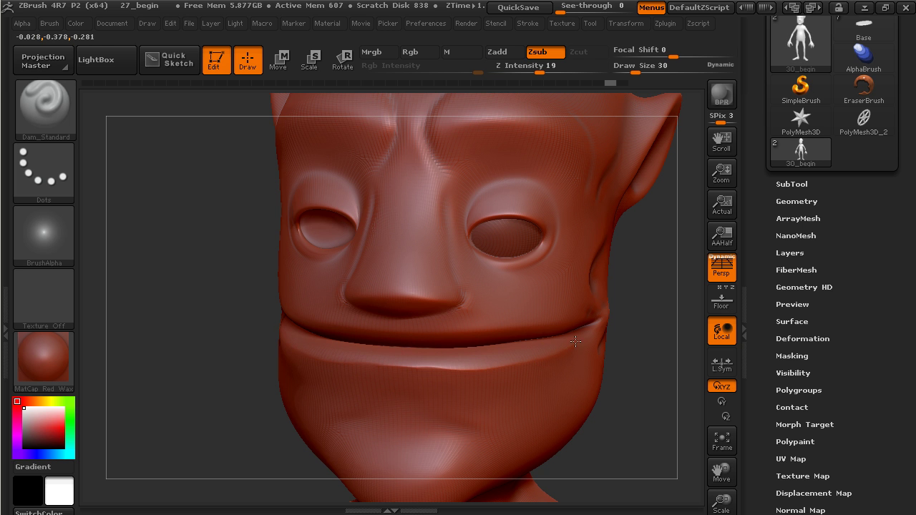
pyautogui.moveTo(580, 338); pyautogui.dragTo(597, 323)
pyautogui.moveTo(396, 333); pyautogui.dragTo(394, 333)
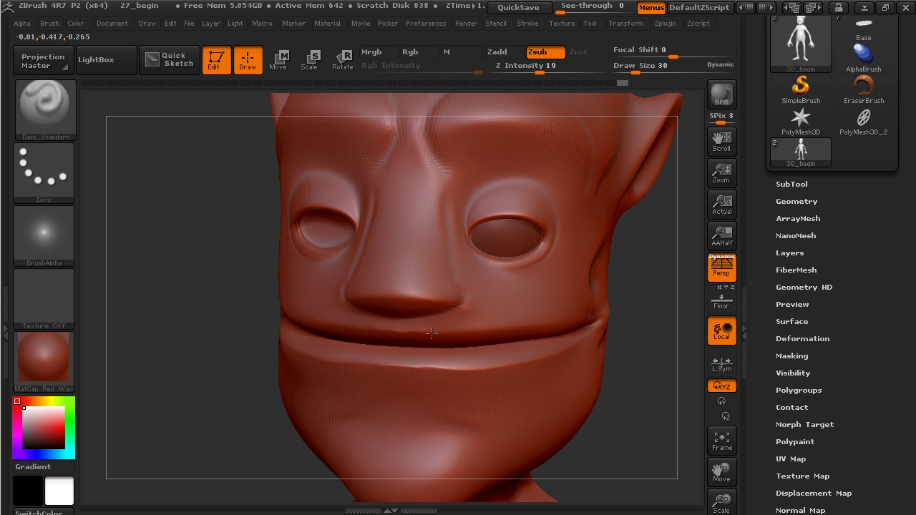
pyautogui.moveTo(637, 324)
pyautogui.mouseDown()
pyautogui.moveTo(659, 317)
pyautogui.moveTo(647, 323)
pyautogui.moveTo(660, 323)
pyautogui.moveTo(661, 339)
pyautogui.mouseUp()
pyautogui.moveTo(444, 346); pyautogui.dragTo(653, 322)
pyautogui.moveTo(675, 403)
pyautogui.mouseDown()
pyautogui.moveTo(646, 420)
pyautogui.moveTo(148, 158)
pyautogui.mouseUp()
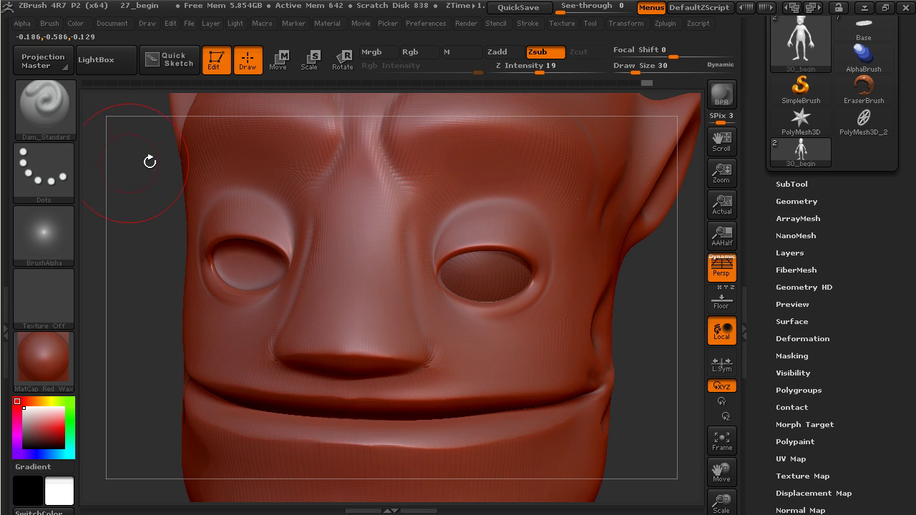
# Step: Using the ClayBuildup brush at draw size 20, build up the inner brows and the forehead beside the frown creases, smoothing the strokes
pyautogui.click(44, 107)
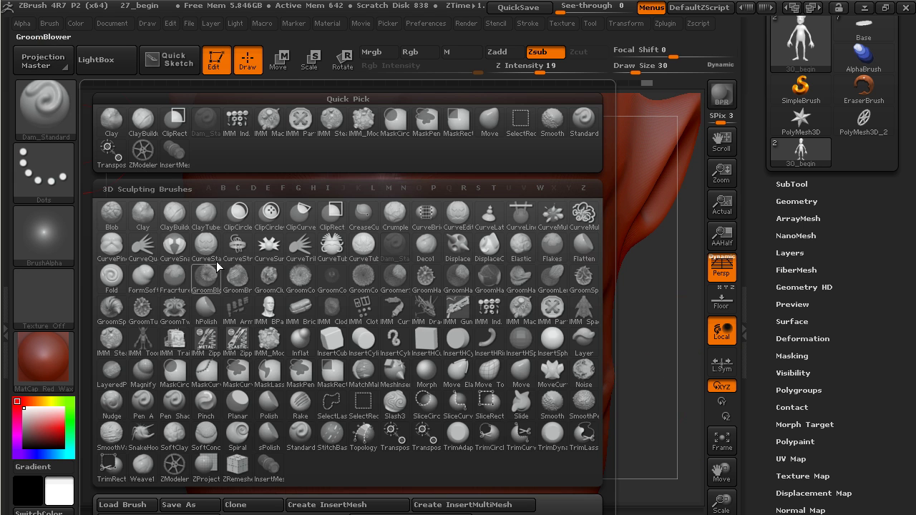
pyautogui.click(173, 221)
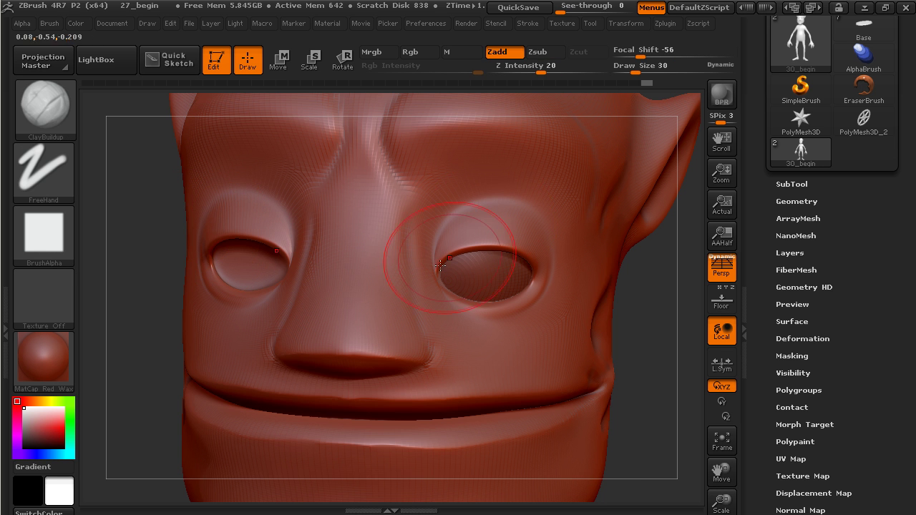
pyautogui.moveTo(639, 70); pyautogui.dragTo(633, 69)
pyautogui.moveTo(667, 297)
pyautogui.keyDown('alt'); pyautogui.mouseDown()
pyautogui.moveTo(653, 296)
pyautogui.moveTo(664, 375)
pyautogui.mouseUp(); pyautogui.keyUp('alt')
pyautogui.moveTo(405, 294); pyautogui.dragTo(409, 284)
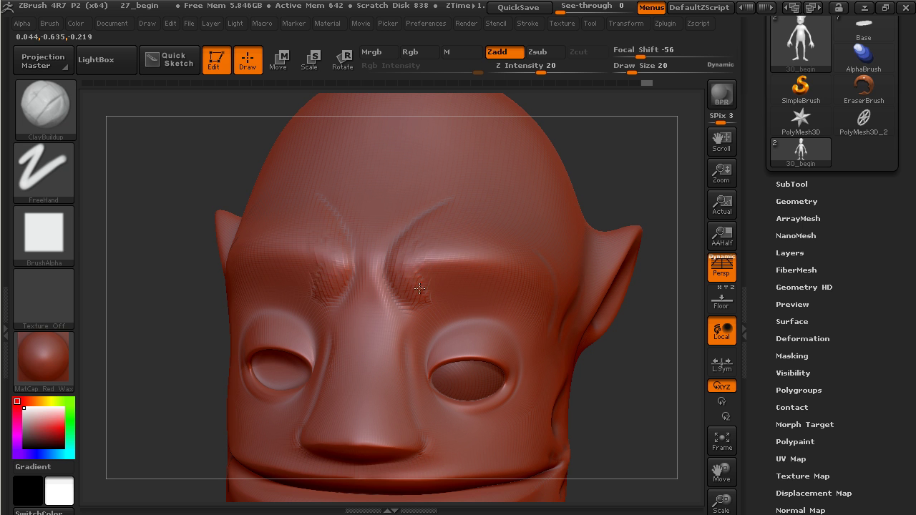
pyautogui.moveTo(423, 300)
pyautogui.mouseDown()
pyautogui.moveTo(447, 268)
pyautogui.moveTo(464, 267)
pyautogui.moveTo(454, 252)
pyautogui.moveTo(424, 248)
pyautogui.moveTo(507, 249)
pyautogui.moveTo(415, 300)
pyautogui.moveTo(449, 226)
pyautogui.mouseUp()
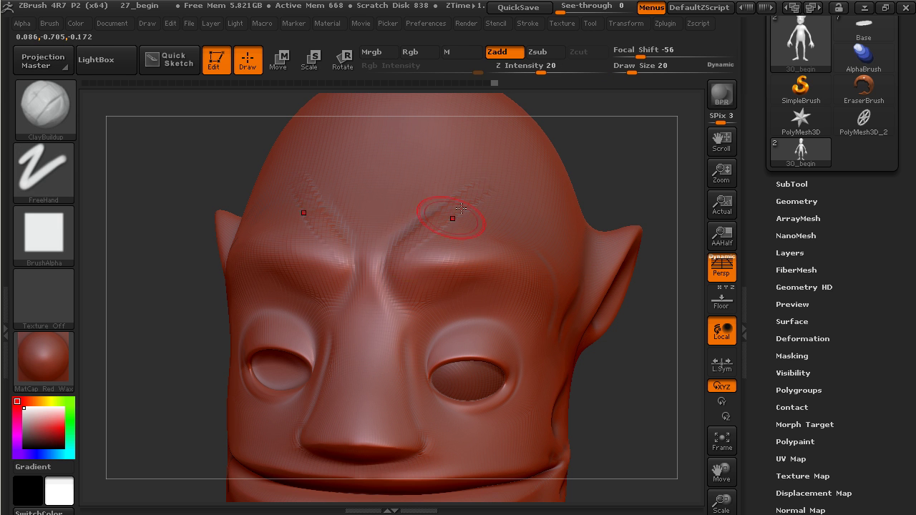
pyautogui.keyDown('shift'); pyautogui.moveTo(444, 256); pyautogui.dragTo(467, 227); pyautogui.keyUp('shift')
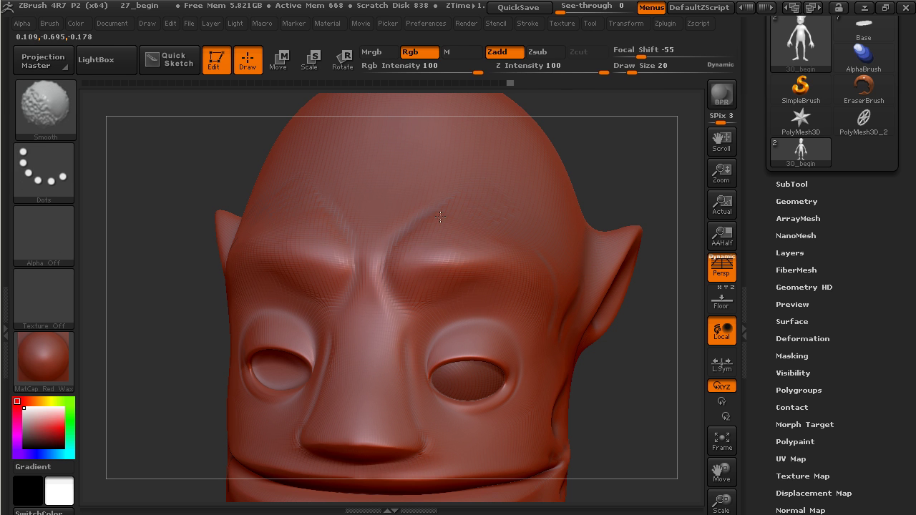
# Step: Build up clay between the brows and down the nose bridge to the tip, smoothing the added volume
pyautogui.moveTo(371, 275)
pyautogui.mouseDown()
pyautogui.moveTo(384, 269)
pyautogui.moveTo(382, 284)
pyautogui.moveTo(364, 248)
pyautogui.moveTo(369, 286)
pyautogui.mouseUp()
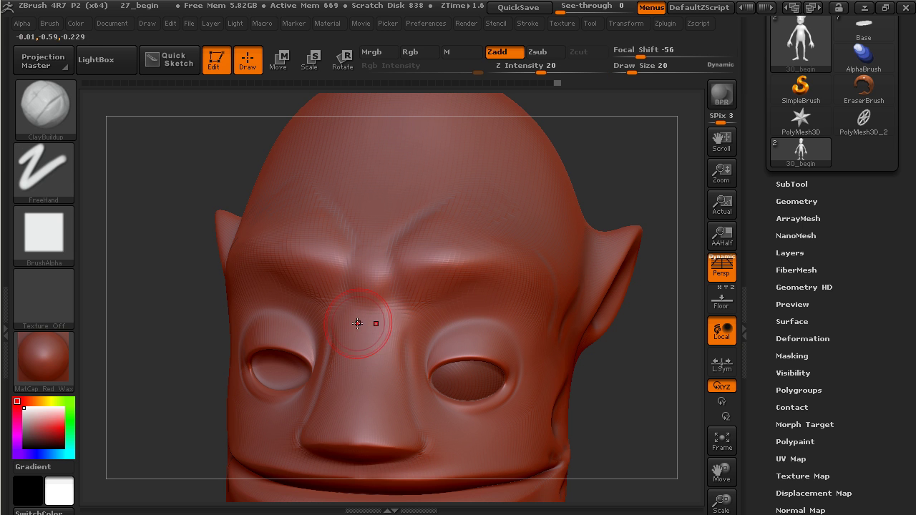
pyautogui.moveTo(360, 326)
pyautogui.mouseDown()
pyautogui.moveTo(390, 331)
pyautogui.moveTo(362, 346)
pyautogui.moveTo(387, 335)
pyautogui.moveTo(396, 370)
pyautogui.mouseUp()
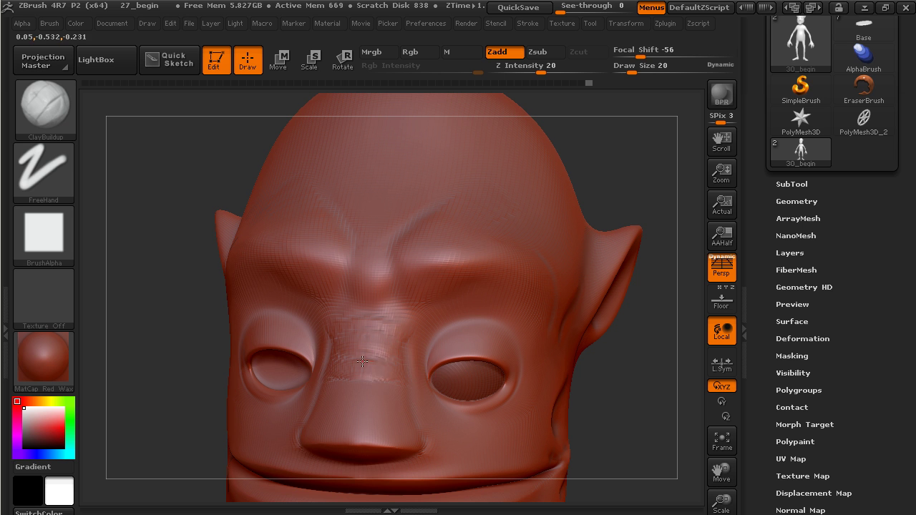
pyautogui.press('shift')
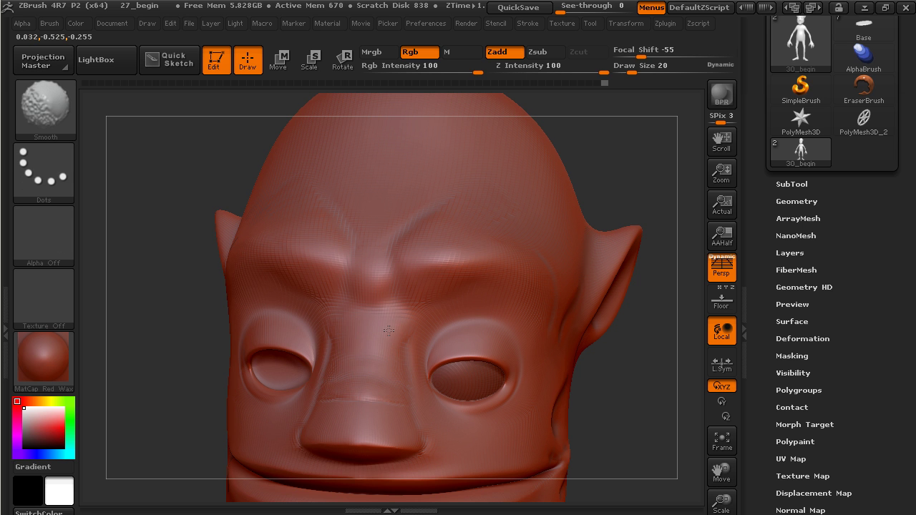
pyautogui.keyDown('shift'); pyautogui.moveTo(398, 364); pyautogui.dragTo(388, 420); pyautogui.keyUp('shift')
pyautogui.press('shift')
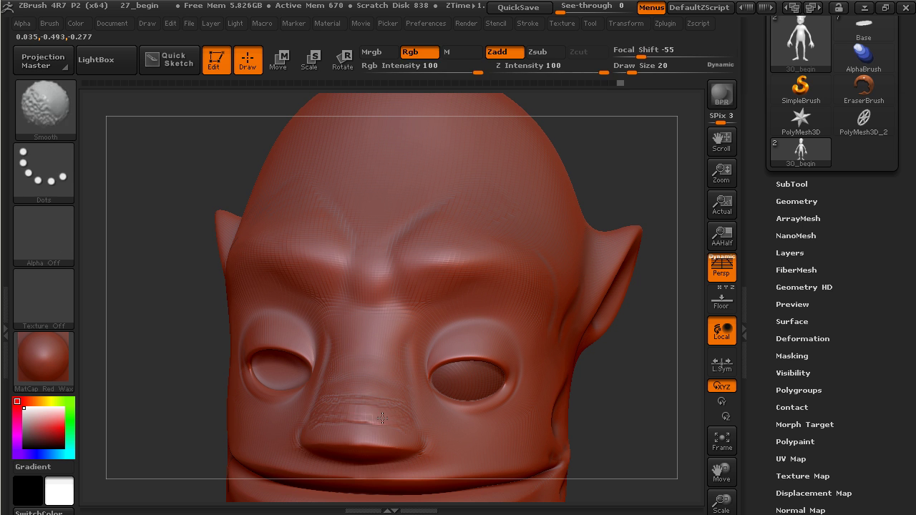
pyautogui.moveTo(379, 430)
pyautogui.mouseDown()
pyautogui.moveTo(419, 431)
pyautogui.moveTo(374, 433)
pyautogui.moveTo(408, 433)
pyautogui.mouseUp()
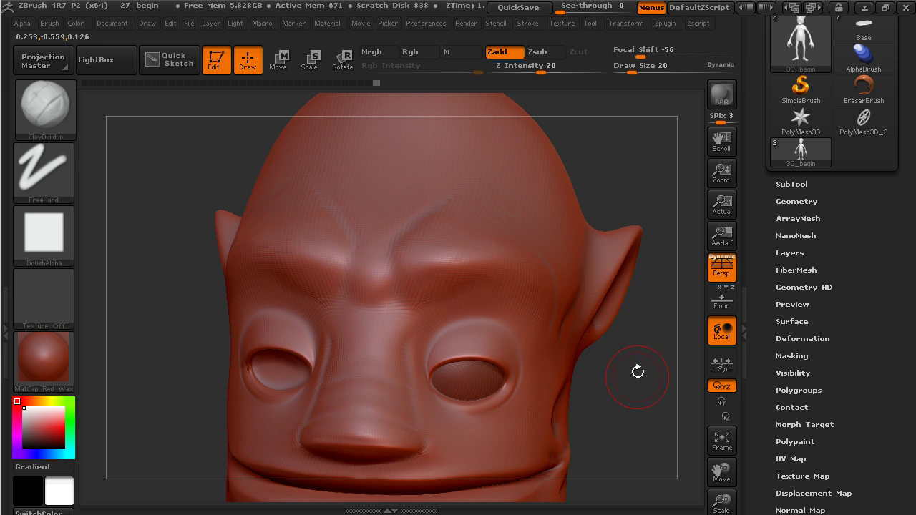
# Step: Build up clay along the cheekbone between the eye and the mouth corner, smoothing the strokes into the cheek
pyautogui.moveTo(637, 390)
pyautogui.mouseDown()
pyautogui.moveTo(640, 398)
pyautogui.moveTo(616, 319)
pyautogui.moveTo(612, 331)
pyautogui.moveTo(630, 311)
pyautogui.moveTo(511, 299)
pyautogui.mouseUp()
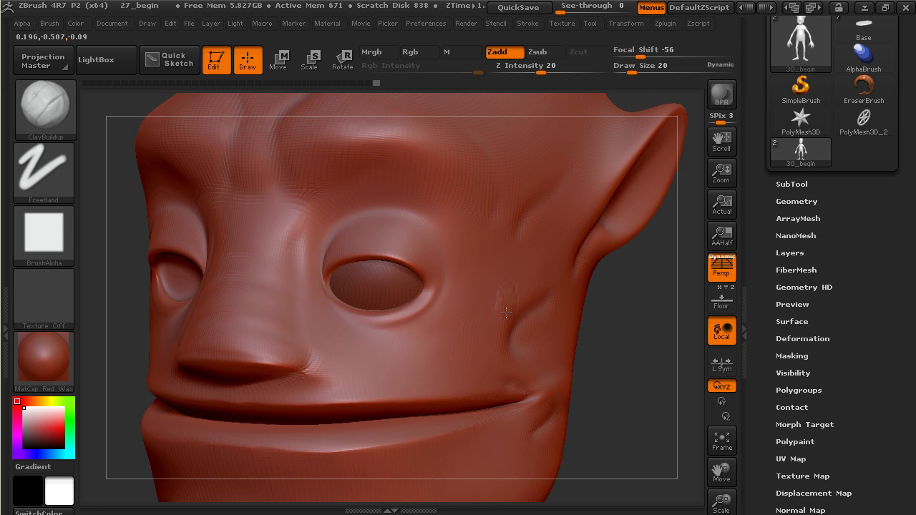
pyautogui.keyDown('shift'); pyautogui.moveTo(475, 323); pyautogui.dragTo(507, 301); pyautogui.keyUp('shift')
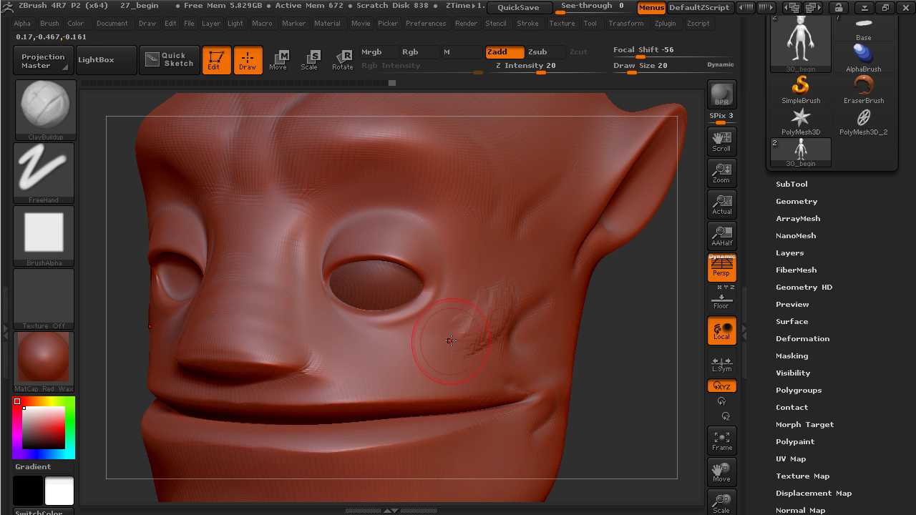
pyautogui.moveTo(472, 335)
pyautogui.keyDown('shift'); pyautogui.mouseDown()
pyautogui.moveTo(505, 308)
pyautogui.moveTo(487, 320)
pyautogui.moveTo(498, 301)
pyautogui.mouseUp(); pyautogui.keyUp('shift')
pyautogui.moveTo(563, 380)
pyautogui.mouseDown()
pyautogui.moveTo(548, 348)
pyautogui.moveTo(458, 346)
pyautogui.moveTo(470, 381)
pyautogui.mouseUp()
pyautogui.moveTo(469, 342)
pyautogui.keyDown('shift'); pyautogui.mouseDown()
pyautogui.moveTo(474, 335)
pyautogui.moveTo(472, 380)
pyautogui.mouseUp(); pyautogui.keyUp('shift')
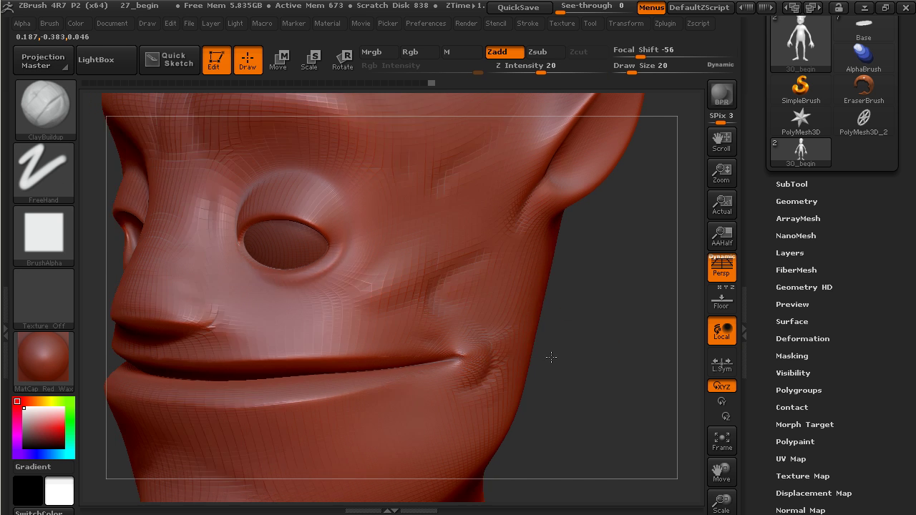
# Step: Build up the fleshy bulge around the mouth corner and smooth its transition into the cheek
pyautogui.hotkey('ctrl', 'd')
pyautogui.moveTo(500, 358)
pyautogui.mouseDown()
pyautogui.moveTo(488, 356)
pyautogui.moveTo(474, 386)
pyautogui.moveTo(490, 342)
pyautogui.moveTo(467, 337)
pyautogui.mouseUp()
pyautogui.moveTo(466, 389)
pyautogui.mouseDown()
pyautogui.moveTo(474, 365)
pyautogui.moveTo(476, 380)
pyautogui.mouseUp()
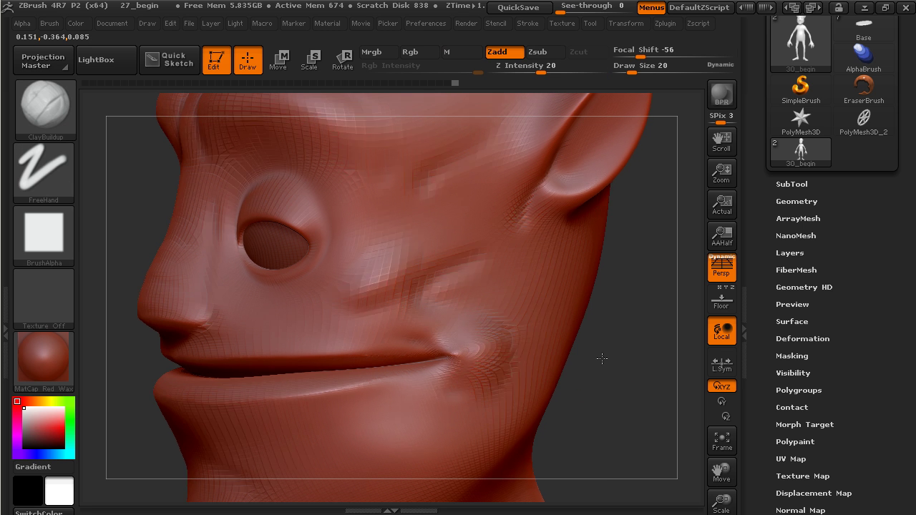
pyautogui.moveTo(601, 359); pyautogui.dragTo(619, 353)
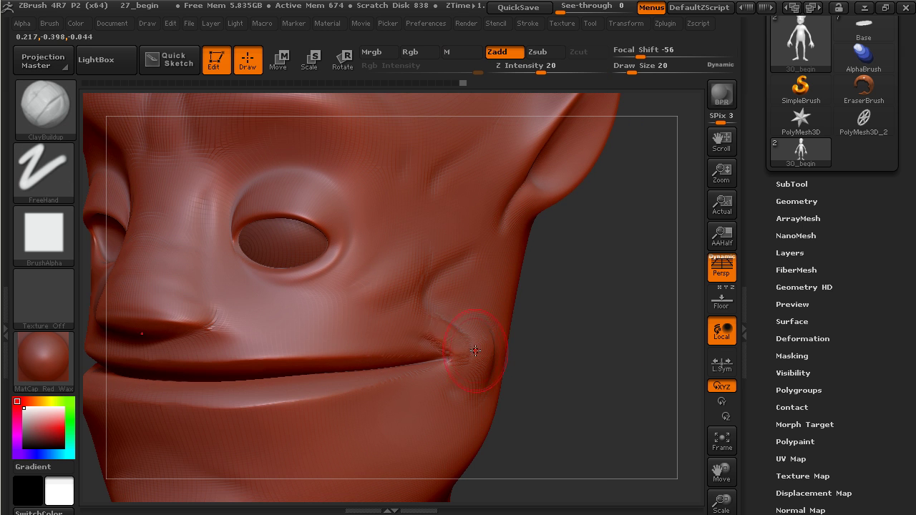
pyautogui.keyDown('shift'); pyautogui.moveTo(466, 337); pyautogui.dragTo(438, 338); pyautogui.keyUp('shift')
# Step: Build up clay in front of the ear and inside the ear bowl, smoothing the added forms
pyautogui.moveTo(567, 276)
pyautogui.keyDown('alt'); pyautogui.mouseDown()
pyautogui.moveTo(548, 362)
pyautogui.moveTo(518, 364)
pyautogui.mouseUp(); pyautogui.keyUp('alt')
pyautogui.moveTo(514, 226)
pyautogui.mouseDown()
pyautogui.moveTo(484, 285)
pyautogui.moveTo(499, 268)
pyautogui.moveTo(467, 305)
pyautogui.moveTo(496, 240)
pyautogui.mouseUp()
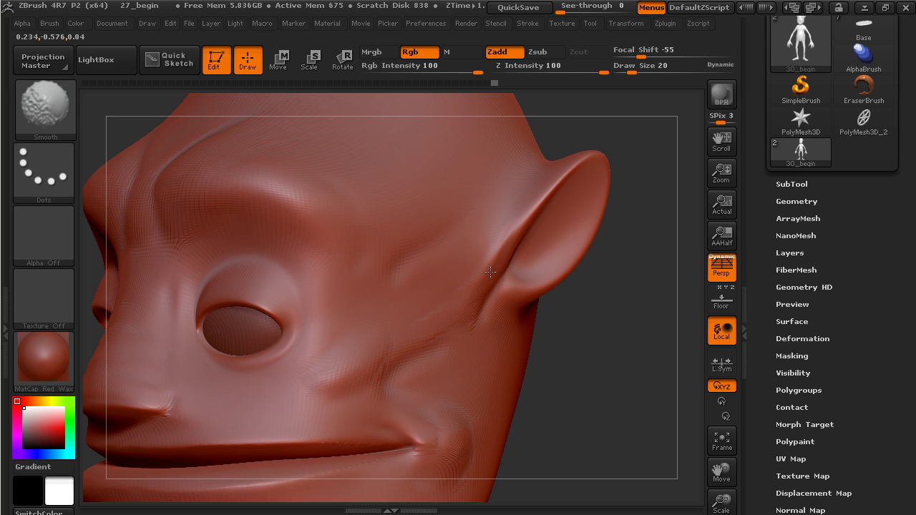
pyautogui.moveTo(616, 315)
pyautogui.keyDown('alt'); pyautogui.mouseDown()
pyautogui.moveTo(535, 370)
pyautogui.moveTo(502, 375)
pyautogui.mouseUp(); pyautogui.keyUp('alt')
pyautogui.moveTo(459, 312); pyautogui.dragTo(470, 290)
pyautogui.moveTo(463, 295); pyautogui.dragTo(451, 303)
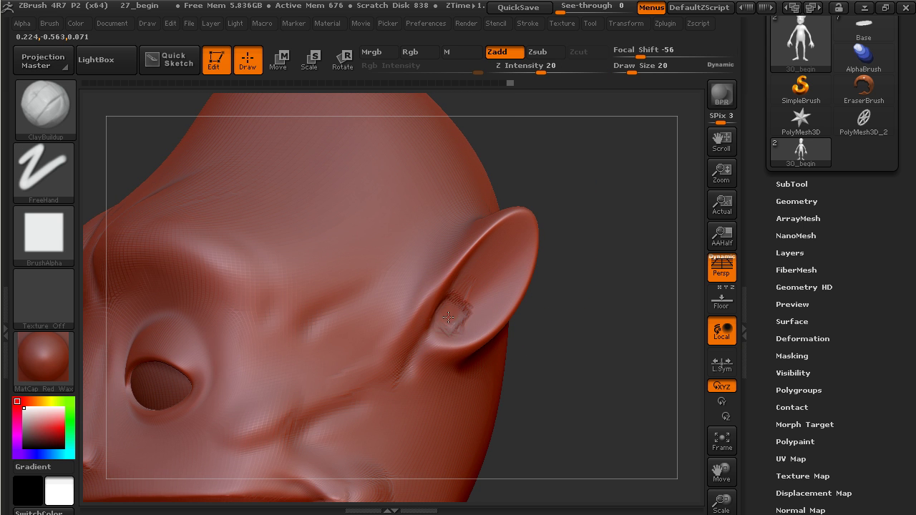
pyautogui.moveTo(450, 313); pyautogui.dragTo(456, 307)
pyautogui.moveTo(478, 314)
pyautogui.mouseDown()
pyautogui.moveTo(497, 254)
pyautogui.moveTo(488, 242)
pyautogui.moveTo(498, 246)
pyautogui.moveTo(452, 315)
pyautogui.moveTo(490, 288)
pyautogui.mouseUp()
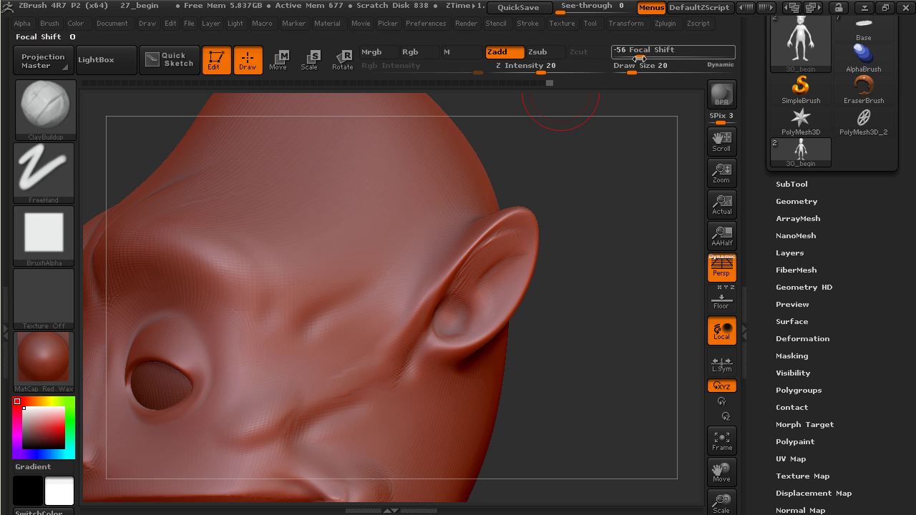
# Step: Reduce the ClayBuildup draw size to 8 and sculpt fine ridges inside the ear and along its rim
pyautogui.moveTo(636, 67); pyautogui.dragTo(626, 69)
pyautogui.moveTo(559, 266); pyautogui.dragTo(580, 274)
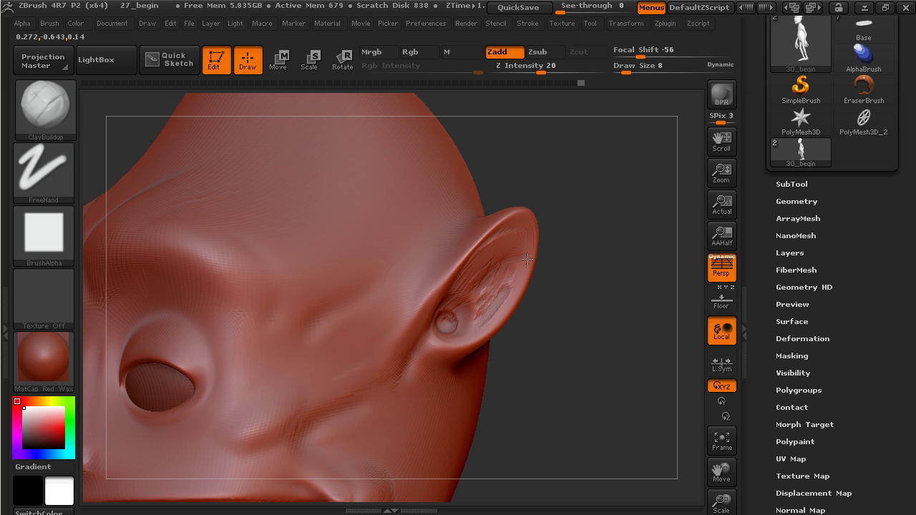
pyautogui.moveTo(467, 257)
pyautogui.mouseDown()
pyautogui.moveTo(450, 287)
pyautogui.moveTo(474, 258)
pyautogui.mouseUp()
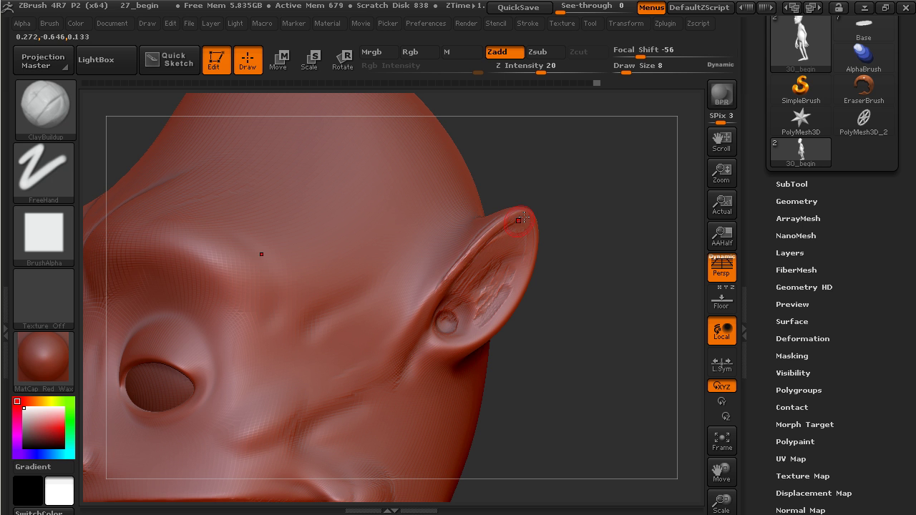
pyautogui.press('shift')
pyautogui.moveTo(542, 221)
pyautogui.mouseDown()
pyautogui.moveTo(583, 219)
pyautogui.moveTo(565, 215)
pyautogui.mouseUp()
# Step: Using Dam_Standard at draw size 15, carve long curved creases where the ear meets the head and along the temple
pyautogui.click(62, 112)
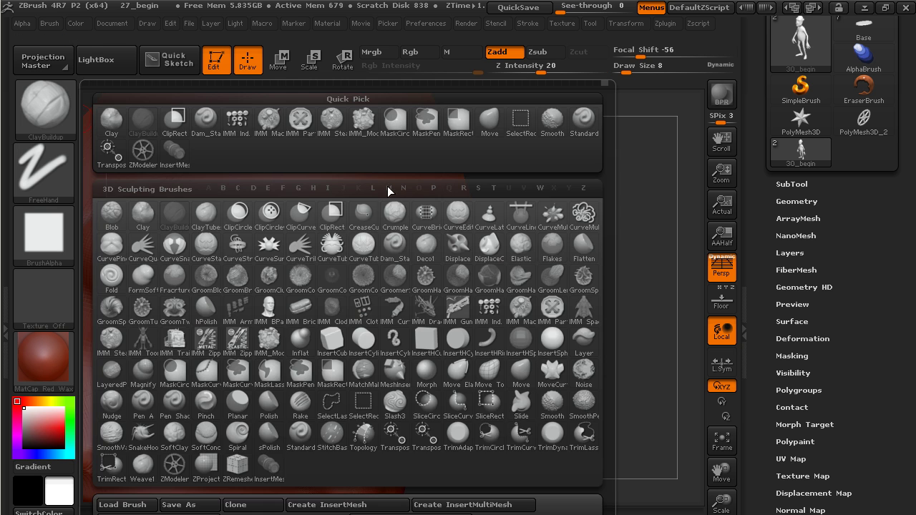
pyautogui.click(398, 252)
pyautogui.moveTo(572, 159); pyautogui.dragTo(601, 180)
pyautogui.click(630, 70)
pyautogui.moveTo(628, 149)
pyautogui.mouseDown()
pyautogui.moveTo(498, 277)
pyautogui.moveTo(497, 256)
pyautogui.mouseUp()
pyautogui.moveTo(588, 203); pyautogui.dragTo(541, 241)
pyautogui.moveTo(629, 270)
pyautogui.mouseDown()
pyautogui.moveTo(486, 242)
pyautogui.moveTo(566, 283)
pyautogui.mouseUp()
pyautogui.moveTo(482, 235)
pyautogui.mouseDown()
pyautogui.moveTo(530, 243)
pyautogui.moveTo(578, 291)
pyautogui.mouseUp()
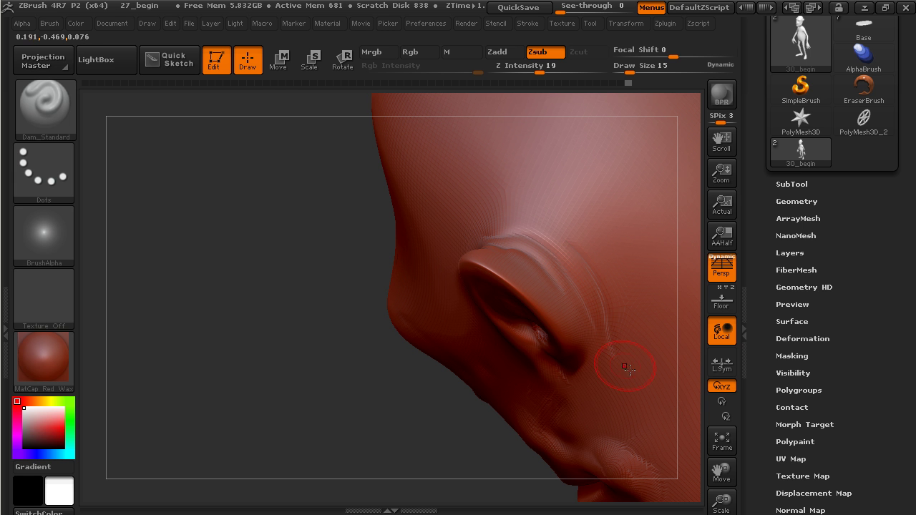
pyautogui.moveTo(371, 408)
pyautogui.mouseDown()
pyautogui.moveTo(402, 404)
pyautogui.moveTo(542, 266)
pyautogui.mouseUp()
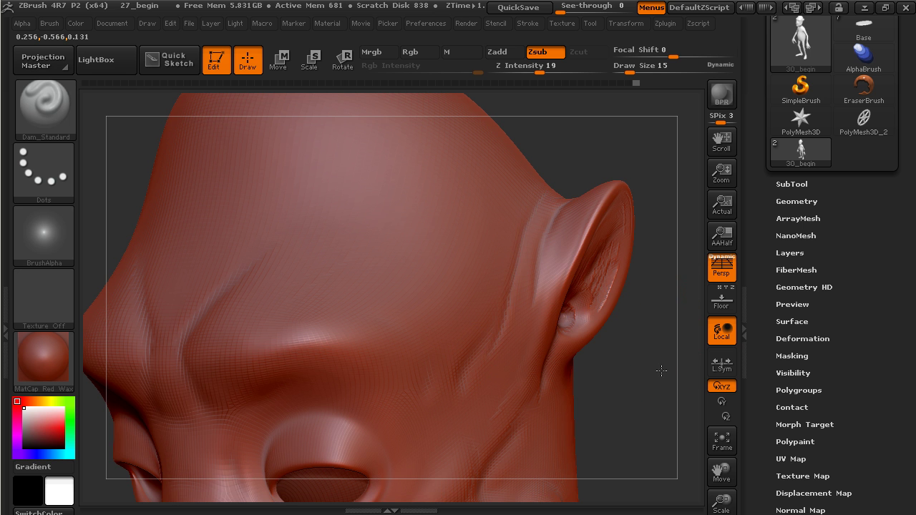
# Step: Carve a short horizontal crease in the centre below the lower lip and smooth it
pyautogui.moveTo(680, 330)
pyautogui.mouseDown()
pyautogui.moveTo(618, 287)
pyautogui.moveTo(636, 266)
pyautogui.moveTo(613, 292)
pyautogui.moveTo(628, 336)
pyautogui.mouseUp()
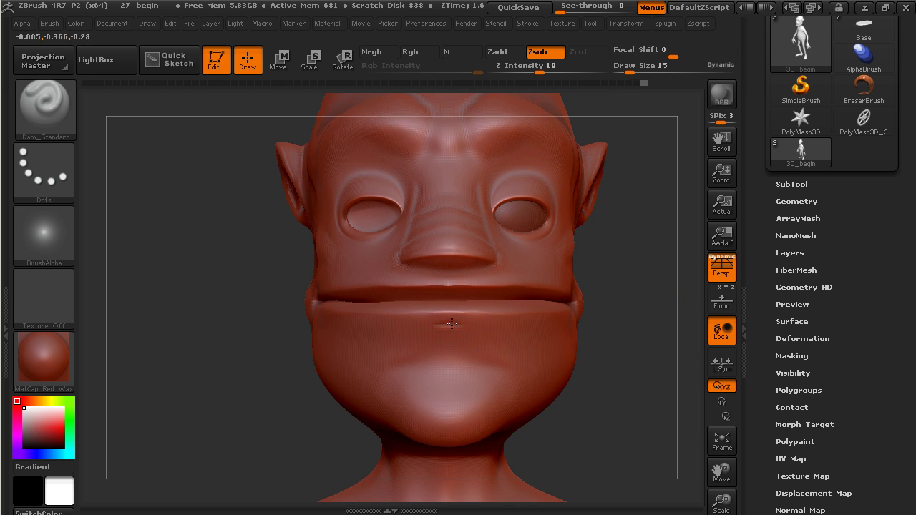
pyautogui.moveTo(497, 328)
pyautogui.keyDown('shift'); pyautogui.mouseDown()
pyautogui.moveTo(446, 327)
pyautogui.moveTo(540, 327)
pyautogui.mouseUp(); pyautogui.keyUp('shift')
pyautogui.keyDown('shift'); pyautogui.moveTo(459, 331); pyautogui.dragTo(503, 335); pyautogui.keyUp('shift')
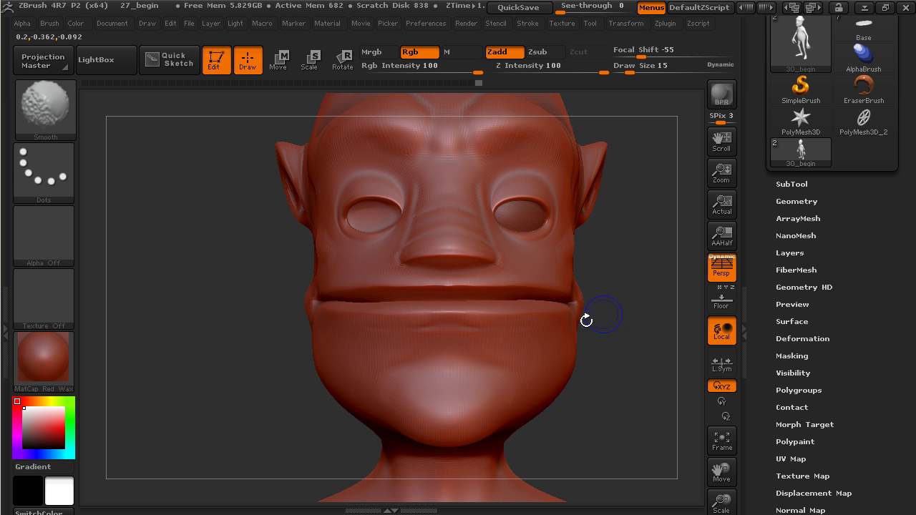
# Step: Carve curved wrinkles beneath the eyes and layered skin folds across the upper eyelids
pyautogui.moveTo(623, 304)
pyautogui.mouseDown()
pyautogui.moveTo(644, 290)
pyautogui.moveTo(654, 340)
pyautogui.moveTo(630, 320)
pyautogui.moveTo(623, 290)
pyautogui.mouseUp()
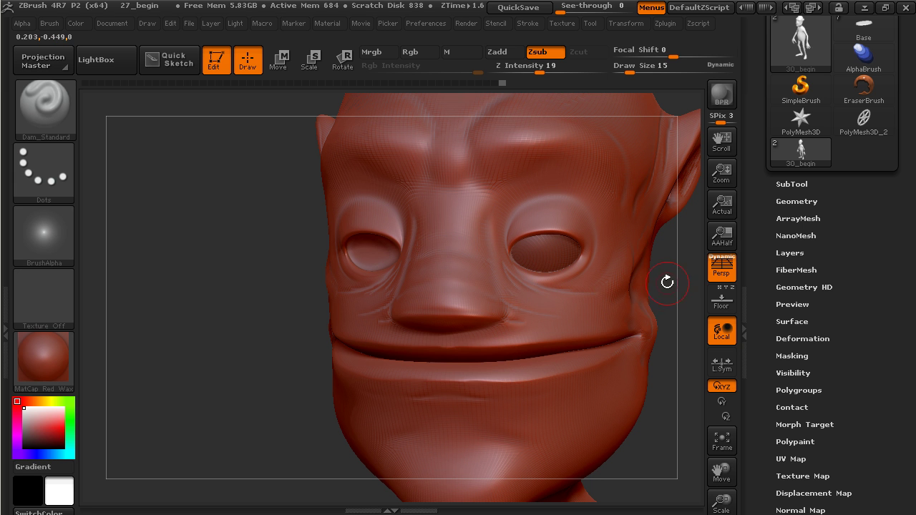
pyautogui.keyDown('alt'); pyautogui.moveTo(668, 290); pyautogui.dragTo(657, 315); pyautogui.keyUp('alt')
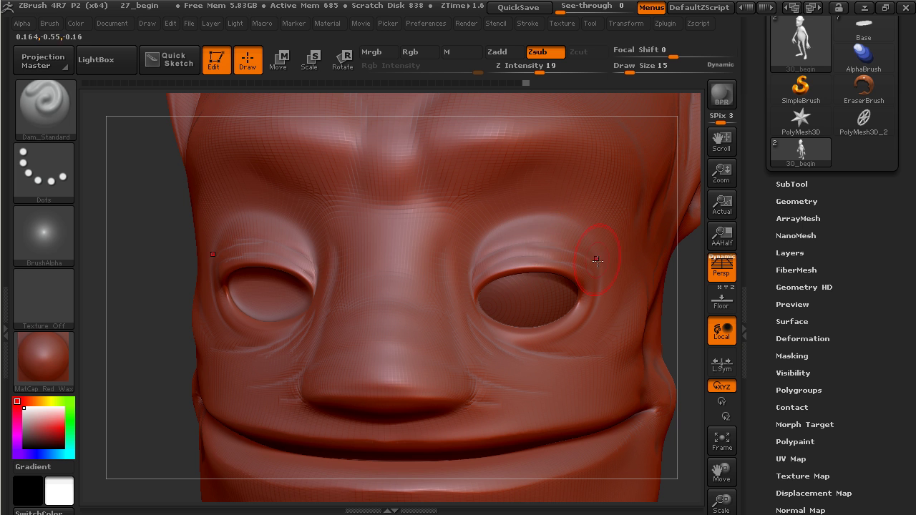
pyautogui.moveTo(491, 247); pyautogui.dragTo(567, 234)
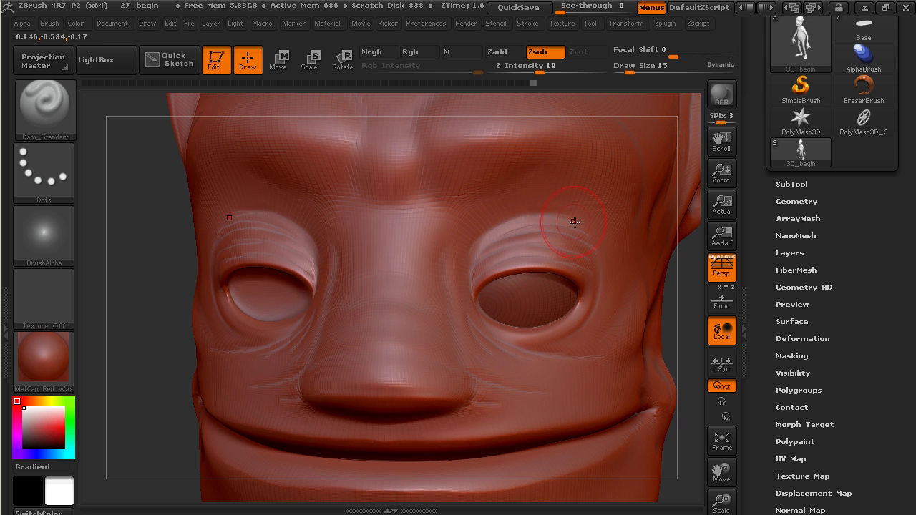
# Step: Carve creases down the sides of the nose bridge and horizontal wrinkles across it
pyautogui.moveTo(463, 232)
pyautogui.mouseDown()
pyautogui.moveTo(450, 303)
pyautogui.moveTo(457, 321)
pyautogui.mouseUp()
pyautogui.moveTo(454, 213); pyautogui.dragTo(391, 207)
pyautogui.moveTo(441, 262)
pyautogui.mouseDown()
pyautogui.moveTo(392, 265)
pyautogui.moveTo(391, 243)
pyautogui.mouseUp()
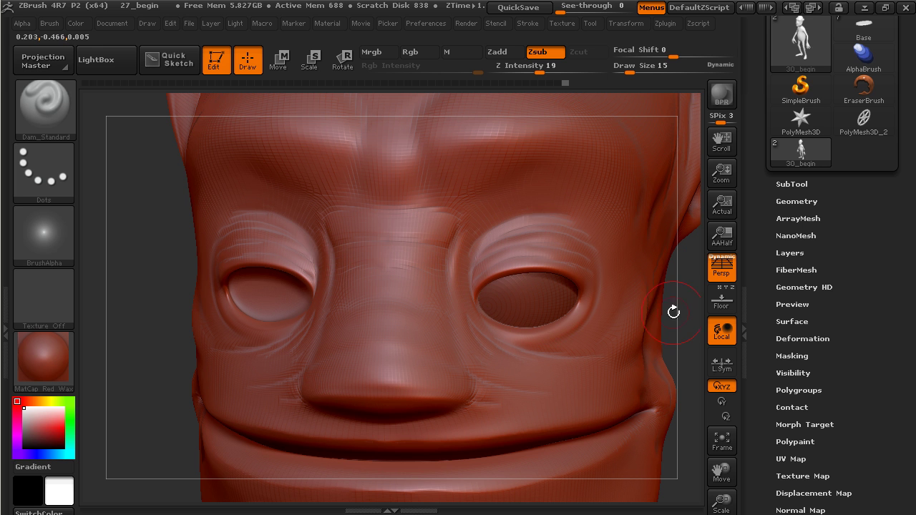
# Step: Subdivide the mesh one more level and refine the frown creases with additional folds between the brows, smoothing them
pyautogui.moveTo(677, 310)
pyautogui.mouseDown()
pyautogui.moveTo(640, 291)
pyautogui.moveTo(597, 298)
pyautogui.moveTo(655, 297)
pyautogui.moveTo(643, 327)
pyautogui.mouseUp()
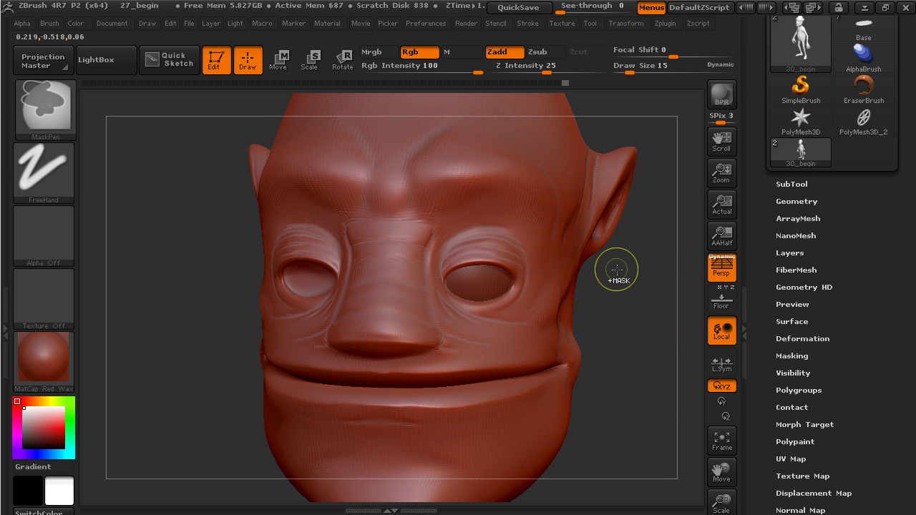
pyautogui.hotkey('ctrl', 'd')
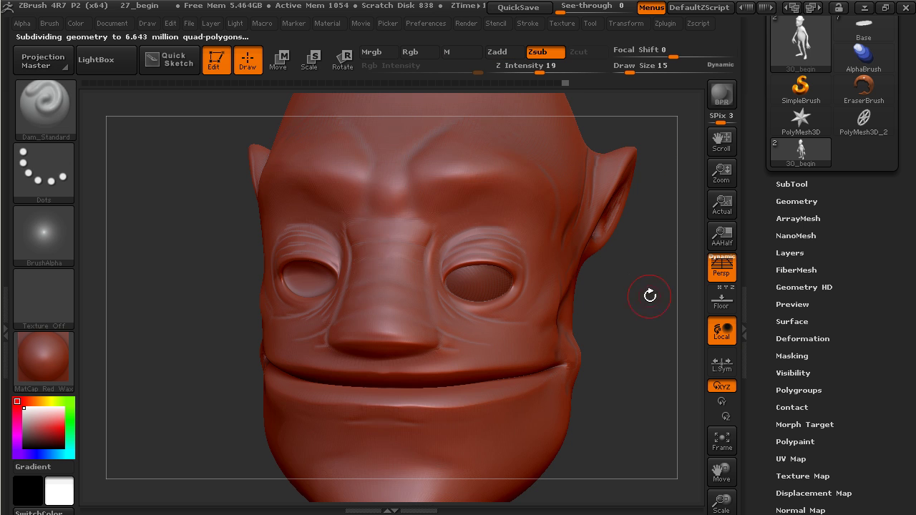
pyautogui.moveTo(647, 298); pyautogui.dragTo(646, 338)
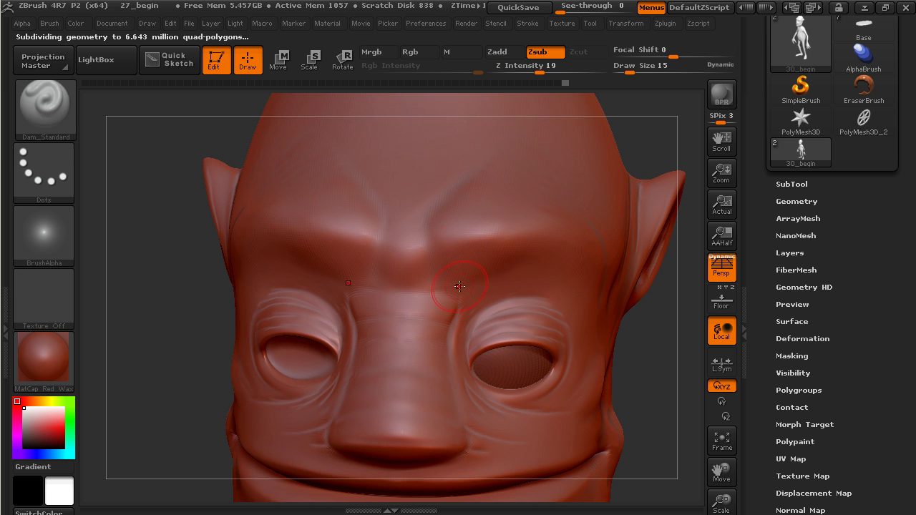
pyautogui.moveTo(449, 202)
pyautogui.mouseDown()
pyautogui.moveTo(457, 275)
pyautogui.moveTo(441, 250)
pyautogui.moveTo(455, 282)
pyautogui.mouseUp()
pyautogui.keyDown('shift'); pyautogui.moveTo(435, 252); pyautogui.dragTo(443, 215); pyautogui.keyUp('shift')
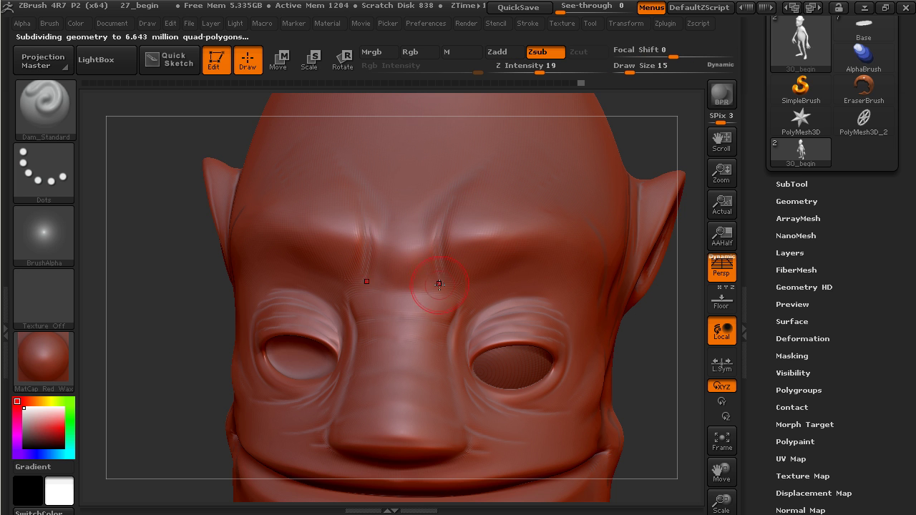
pyautogui.press('shift')
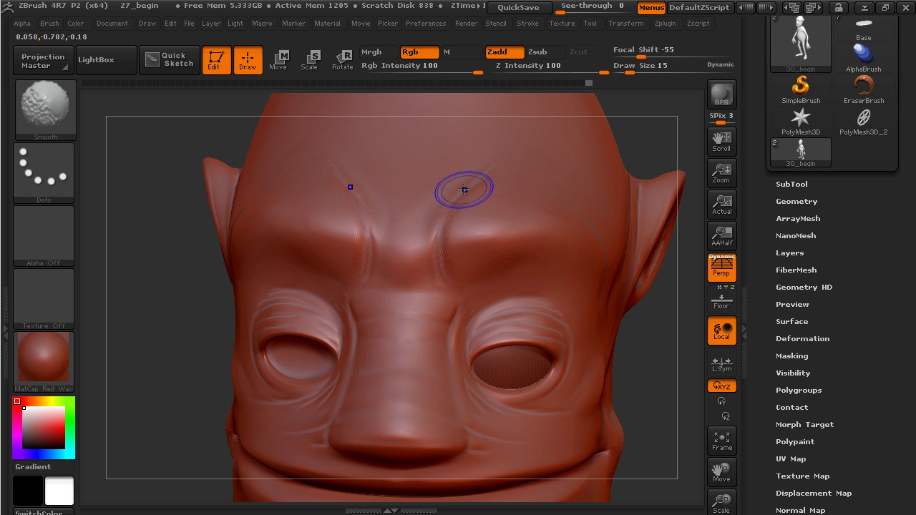
pyautogui.keyDown('shift'); pyautogui.moveTo(443, 287); pyautogui.dragTo(438, 235); pyautogui.keyUp('shift')
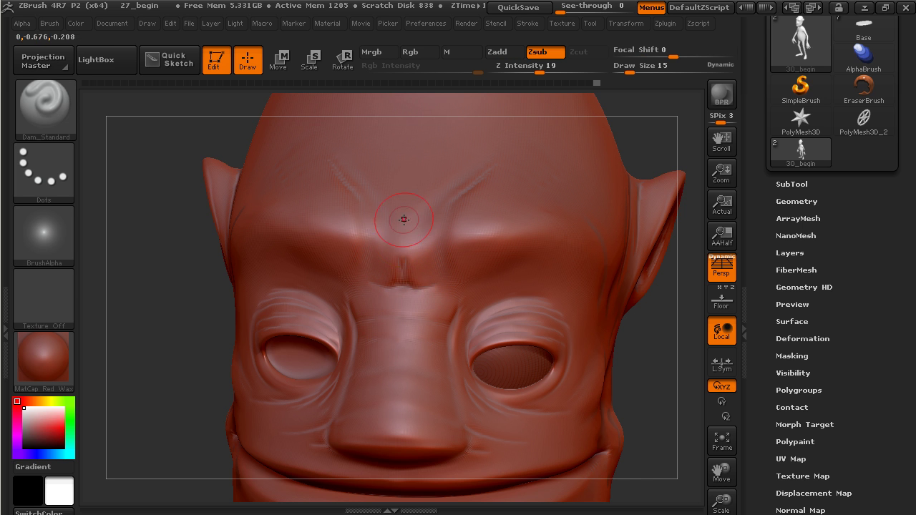
pyautogui.press('shift')
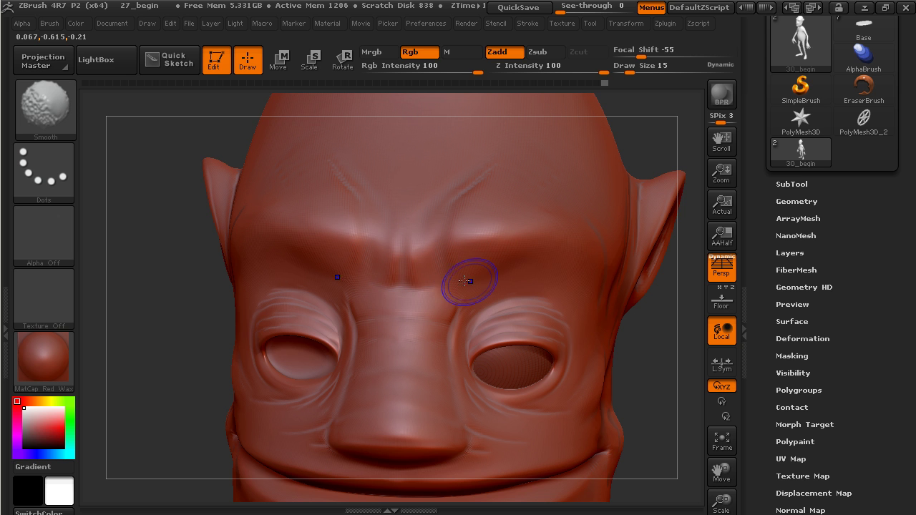
# Step: Set the brush's LazyRadius to 12 and carve several wavy horizontal wrinkles across the forehead
pyautogui.click(528, 23)
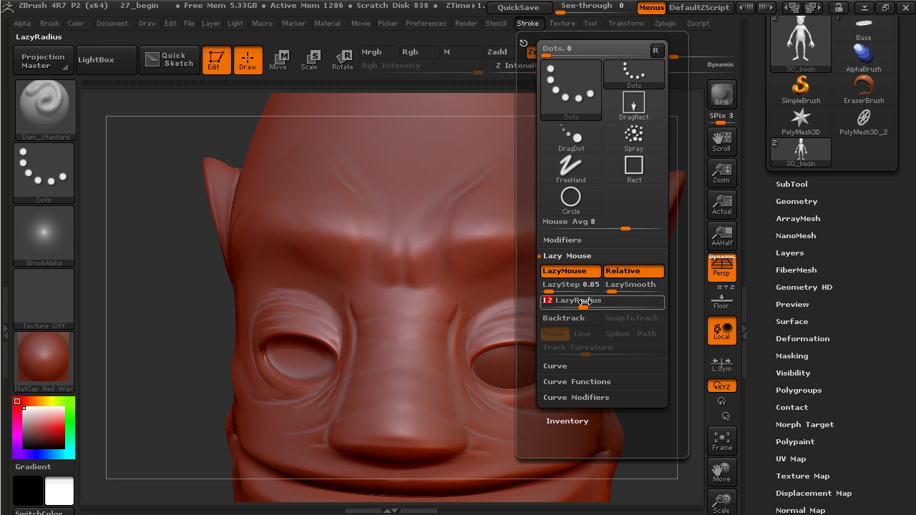
pyautogui.moveTo(657, 136)
pyautogui.mouseDown()
pyautogui.moveTo(638, 236)
pyautogui.moveTo(615, 228)
pyautogui.mouseUp()
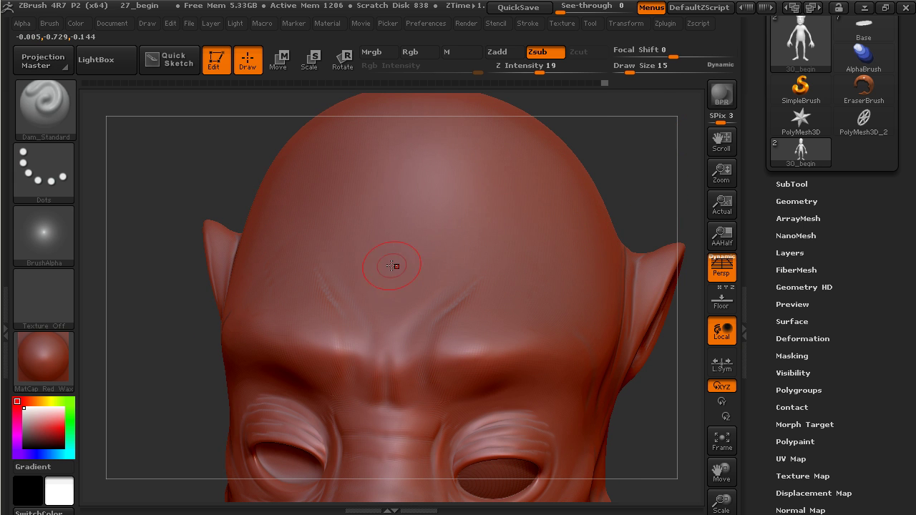
pyautogui.moveTo(522, 273); pyautogui.dragTo(555, 279)
pyautogui.keyDown('shift'); pyautogui.moveTo(445, 263); pyautogui.dragTo(401, 267); pyautogui.keyUp('shift')
pyautogui.moveTo(490, 276)
pyautogui.keyDown('shift'); pyautogui.mouseDown()
pyautogui.moveTo(401, 274)
pyautogui.moveTo(576, 288)
pyautogui.mouseUp(); pyautogui.keyUp('shift')
pyautogui.moveTo(479, 248); pyautogui.dragTo(461, 249)
pyautogui.keyDown('shift'); pyautogui.moveTo(365, 236); pyautogui.dragTo(522, 252); pyautogui.keyUp('shift')
pyautogui.moveTo(300, 239)
pyautogui.keyDown('shift'); pyautogui.mouseDown()
pyautogui.moveTo(442, 235)
pyautogui.moveTo(372, 229)
pyautogui.mouseUp(); pyautogui.keyUp('shift')
pyautogui.press('alt')
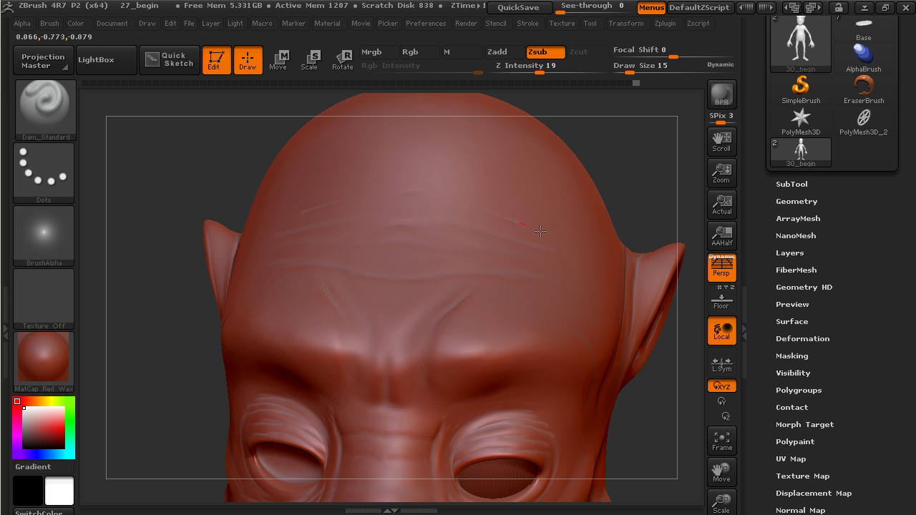
pyautogui.press('alt')
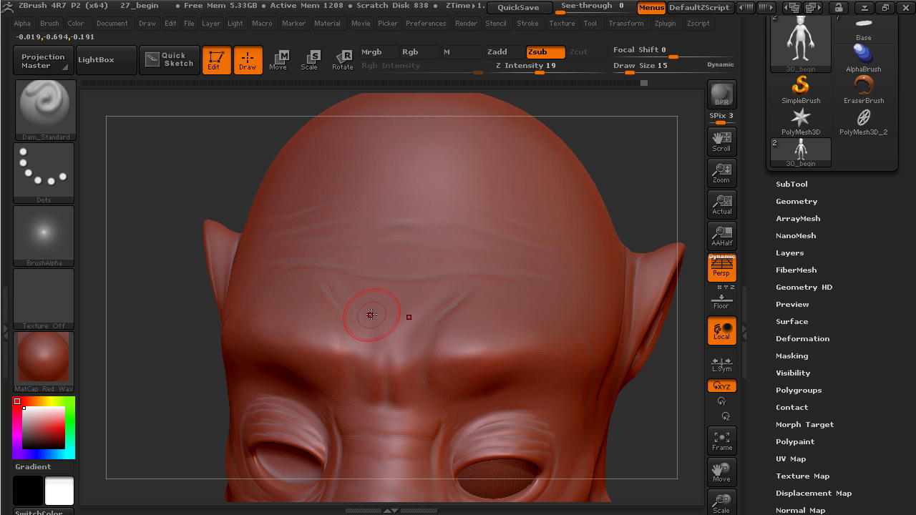
# Step: Deepen the curved frown creases from the inner brows up onto the lower forehead, smoothing their edges
pyautogui.press('shift')
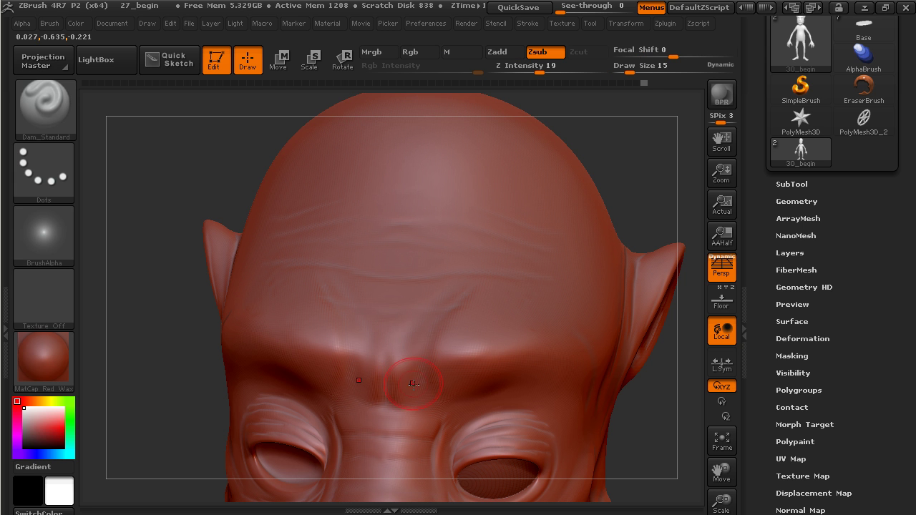
pyautogui.moveTo(412, 384); pyautogui.dragTo(447, 311)
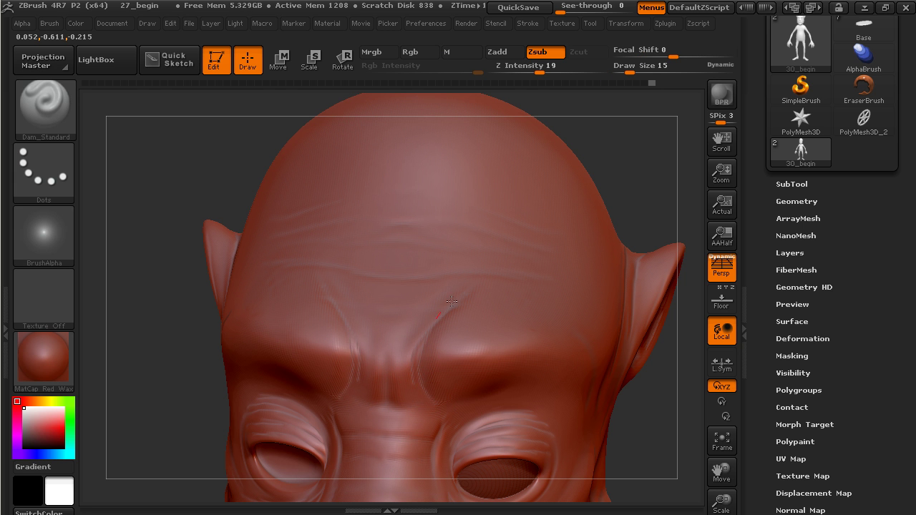
pyautogui.keyDown('shift'); pyautogui.moveTo(423, 374); pyautogui.dragTo(517, 282); pyautogui.keyUp('shift')
# Step: Soften the crease around the outer brow and carve crow's-feet wrinkles fanning out from the outer eye corner
pyautogui.moveTo(653, 189); pyautogui.dragTo(553, 215)
pyautogui.keyDown('alt'); pyautogui.moveTo(642, 209); pyautogui.dragTo(556, 165); pyautogui.keyUp('alt')
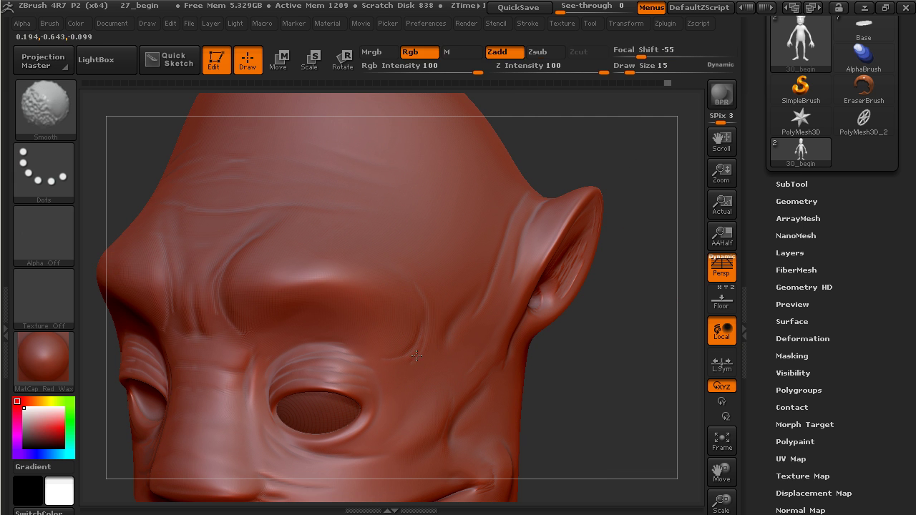
pyautogui.moveTo(563, 393)
pyautogui.mouseDown()
pyautogui.moveTo(582, 305)
pyautogui.moveTo(462, 342)
pyautogui.mouseUp()
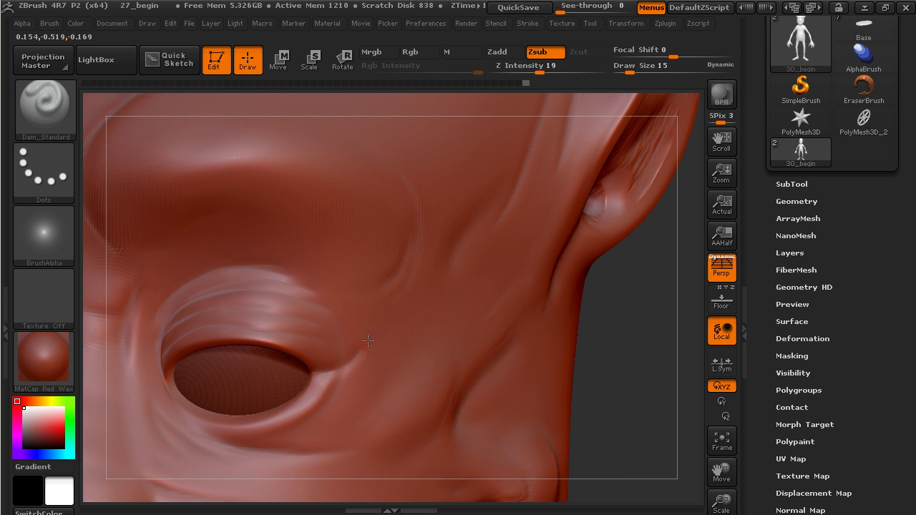
pyautogui.moveTo(330, 376); pyautogui.dragTo(368, 373)
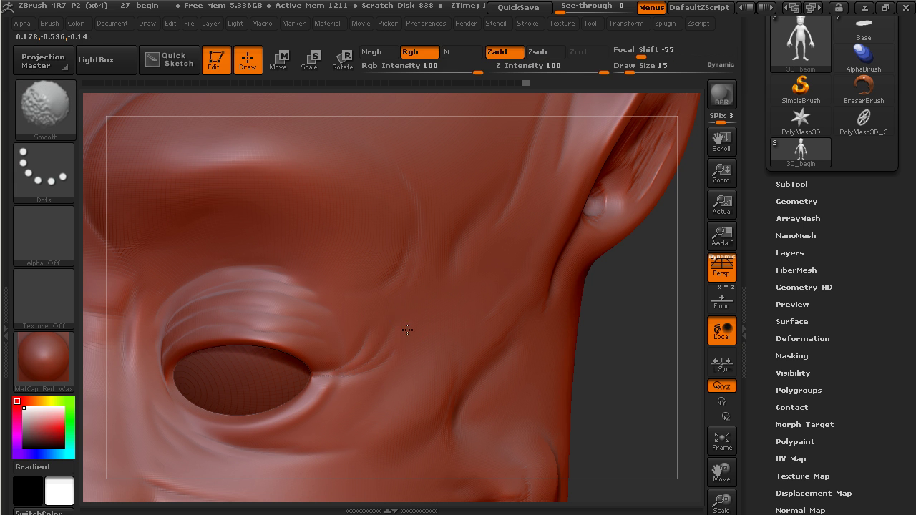
# Step: Carve the two nostrils into the underside of the nose with Dam_Standard
pyautogui.moveTo(645, 371)
pyautogui.keyDown('alt'); pyautogui.mouseDown()
pyautogui.moveTo(571, 333)
pyautogui.moveTo(581, 372)
pyautogui.moveTo(661, 314)
pyautogui.moveTo(616, 336)
pyautogui.mouseUp(); pyautogui.keyUp('alt')
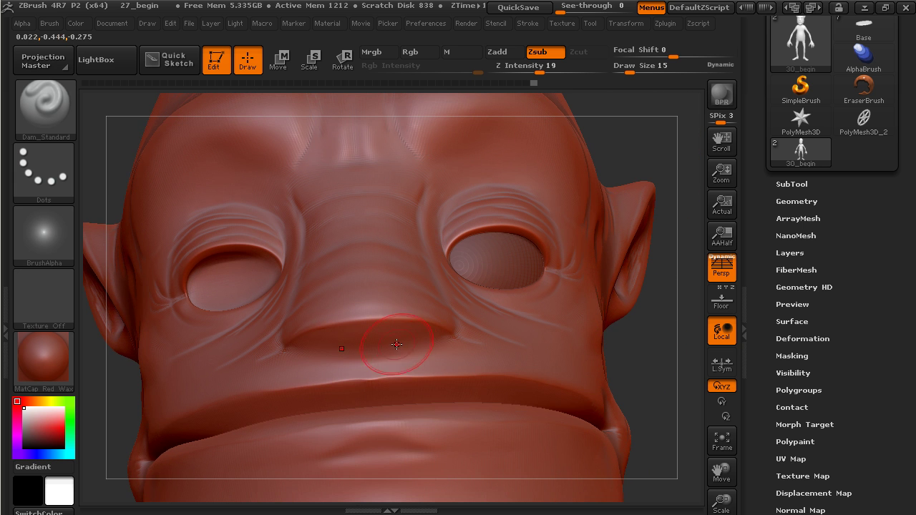
pyautogui.moveTo(394, 337)
pyautogui.mouseDown()
pyautogui.moveTo(389, 346)
pyautogui.moveTo(418, 341)
pyautogui.moveTo(390, 340)
pyautogui.mouseUp()
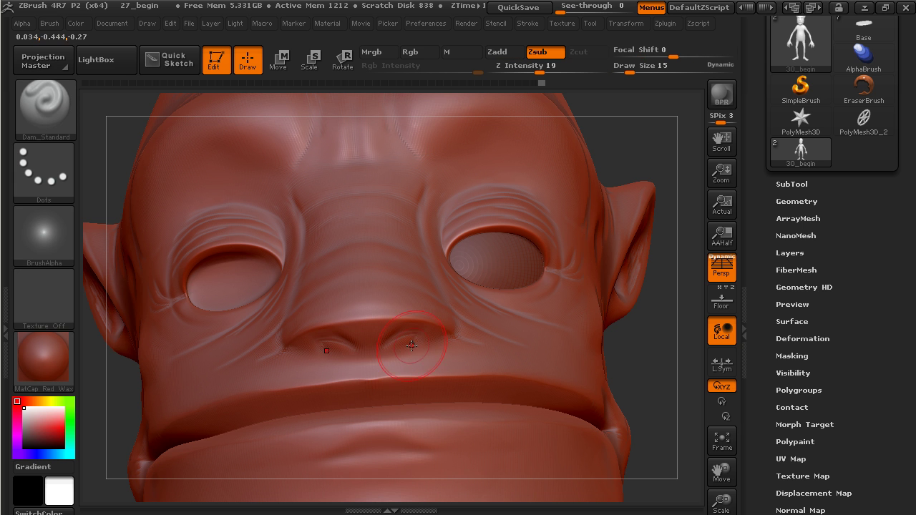
pyautogui.moveTo(654, 328); pyautogui.dragTo(650, 365)
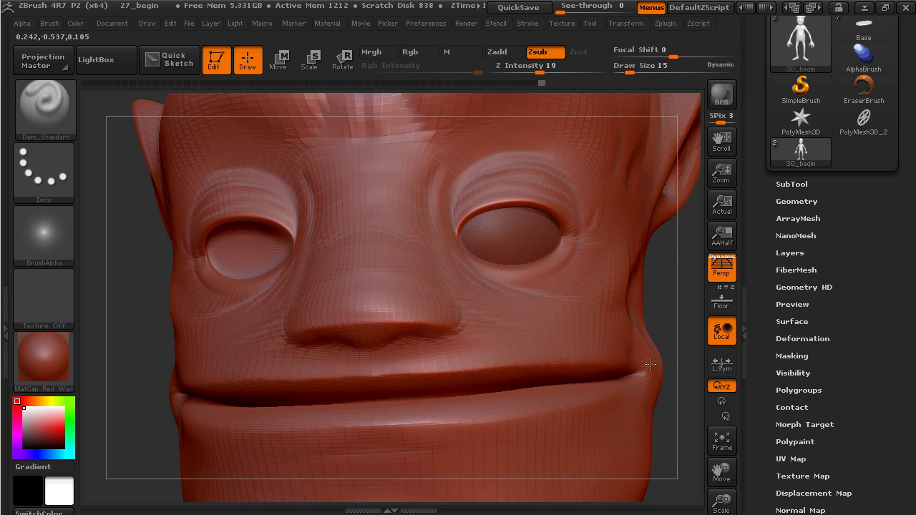
# Step: Carve fine creases along the lower lip below the mouth line and soften them by smoothing
pyautogui.keyDown('alt'); pyautogui.moveTo(667, 311); pyautogui.dragTo(548, 282); pyautogui.keyUp('alt')
pyautogui.moveTo(281, 392)
pyautogui.mouseDown()
pyautogui.moveTo(285, 412)
pyautogui.moveTo(304, 394)
pyautogui.moveTo(325, 406)
pyautogui.mouseUp()
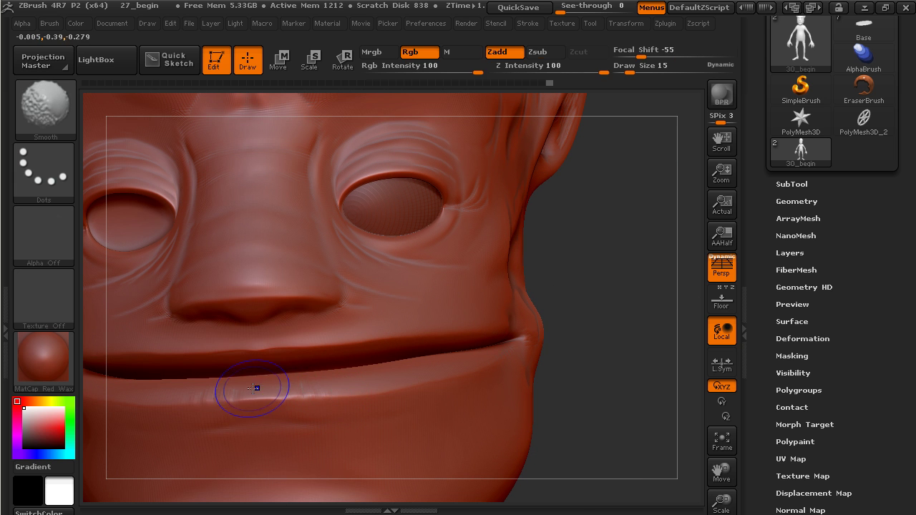
pyautogui.keyDown('shift'); pyautogui.moveTo(254, 388); pyautogui.dragTo(353, 388); pyautogui.keyUp('shift')
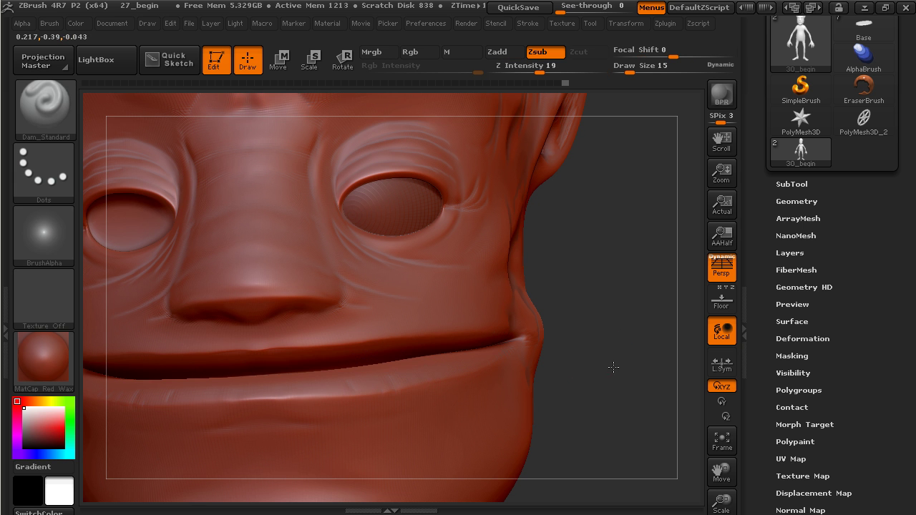
# Step: Set the Draw Size to 30 and carve vertical tendon grooves down the front and side of the neck, smoothing their edges
pyautogui.moveTo(609, 364)
pyautogui.keyDown('alt'); pyautogui.mouseDown()
pyautogui.moveTo(587, 289)
pyautogui.moveTo(573, 322)
pyautogui.moveTo(542, 289)
pyautogui.moveTo(474, 289)
pyautogui.mouseUp(); pyautogui.keyUp('alt')
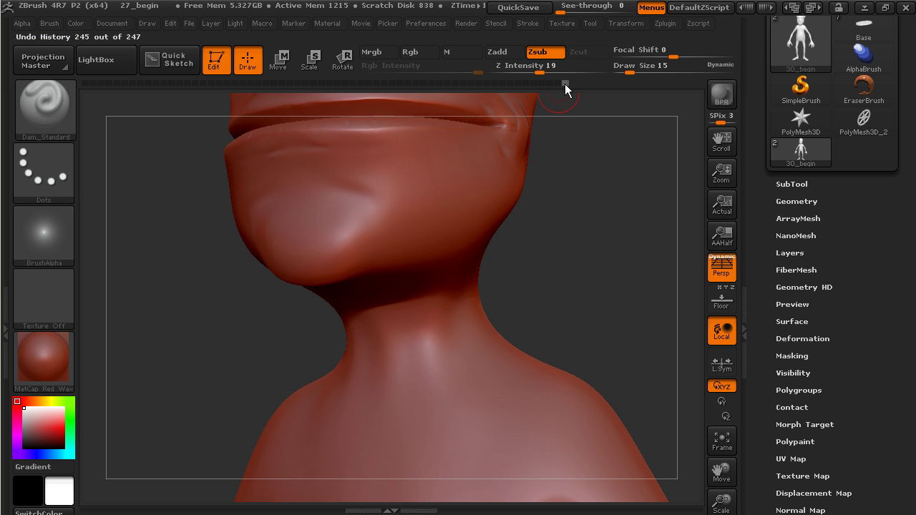
pyautogui.moveTo(631, 70); pyautogui.dragTo(636, 71)
pyautogui.moveTo(527, 252); pyautogui.dragTo(549, 264)
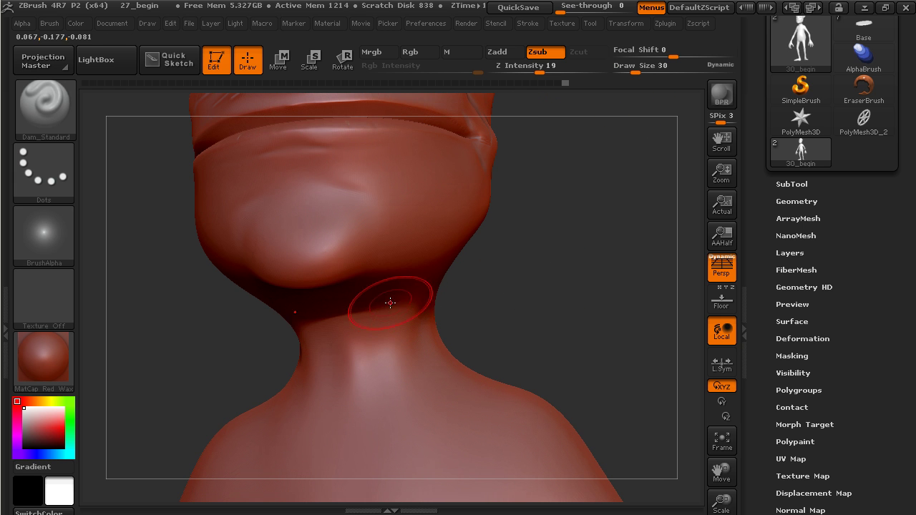
pyautogui.moveTo(394, 297); pyautogui.dragTo(385, 345)
pyautogui.moveTo(395, 297)
pyautogui.mouseDown()
pyautogui.moveTo(400, 291)
pyautogui.moveTo(381, 390)
pyautogui.mouseUp()
pyautogui.moveTo(387, 314); pyautogui.dragTo(376, 390)
pyautogui.moveTo(490, 319); pyautogui.dragTo(428, 346)
pyautogui.moveTo(442, 286)
pyautogui.mouseDown()
pyautogui.moveTo(426, 386)
pyautogui.moveTo(451, 327)
pyautogui.moveTo(459, 369)
pyautogui.mouseUp()
pyautogui.keyDown('shift'); pyautogui.moveTo(437, 323); pyautogui.dragTo(445, 303); pyautogui.keyUp('shift')
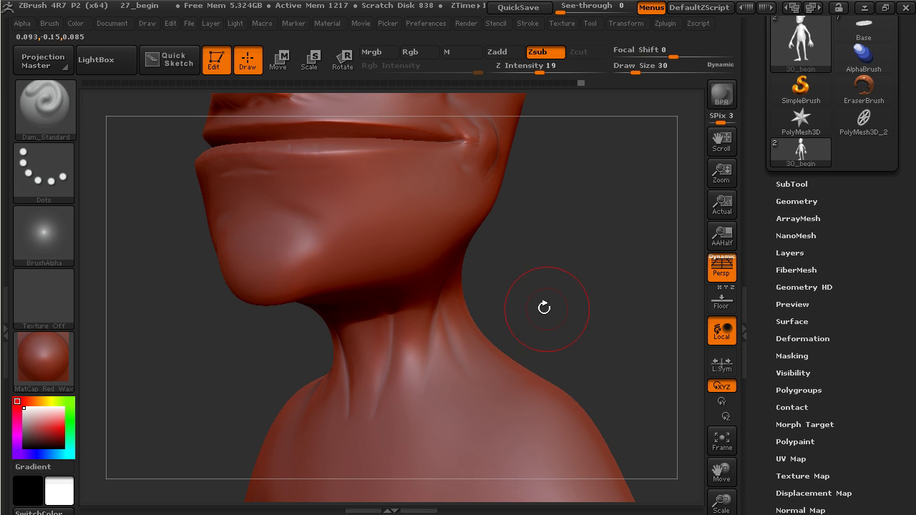
# Step: Carve the collarbone lines outward from the base of the neck across the upper chest
pyautogui.moveTo(546, 308)
pyautogui.mouseDown()
pyautogui.moveTo(552, 253)
pyautogui.moveTo(430, 327)
pyautogui.mouseUp()
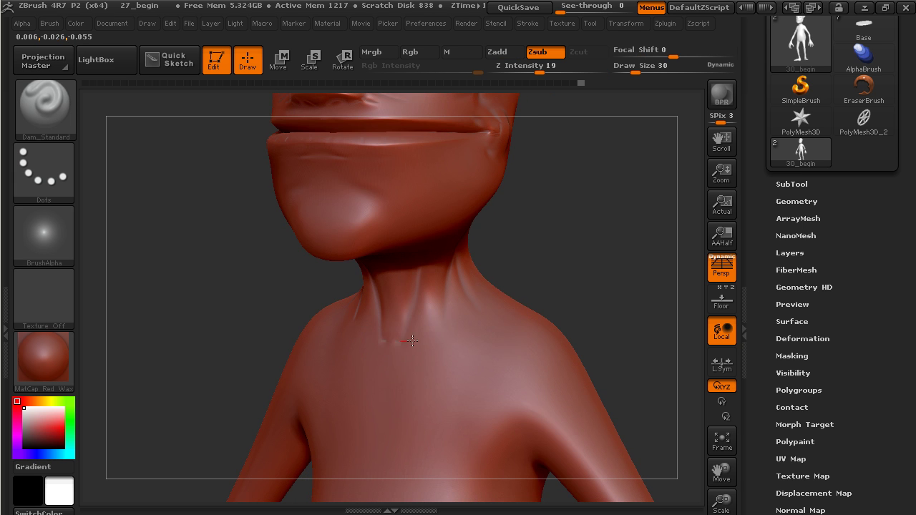
pyautogui.moveTo(456, 334)
pyautogui.mouseDown()
pyautogui.moveTo(492, 335)
pyautogui.moveTo(443, 336)
pyautogui.mouseUp()
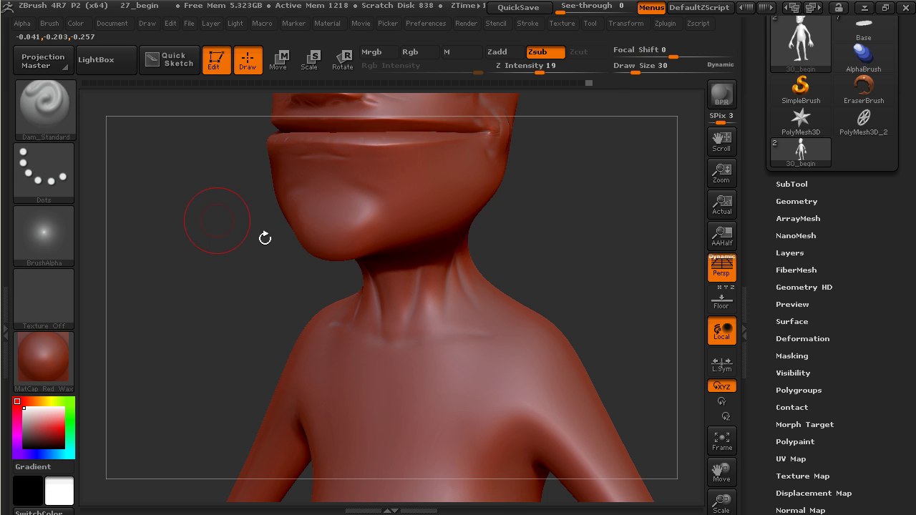
# Step: Switch to ClayBuildup and build up the throat beneath the chin, smoothing the result between the neck tendons
pyautogui.click(47, 108)
pyautogui.click(176, 213)
pyautogui.moveTo(425, 295)
pyautogui.keyDown('shift'); pyautogui.mouseDown()
pyautogui.moveTo(419, 315)
pyautogui.moveTo(427, 318)
pyautogui.mouseUp(); pyautogui.keyUp('shift')
pyautogui.moveTo(494, 286); pyautogui.dragTo(510, 249)
pyautogui.moveTo(421, 242); pyautogui.dragTo(397, 266)
pyautogui.press('shift')
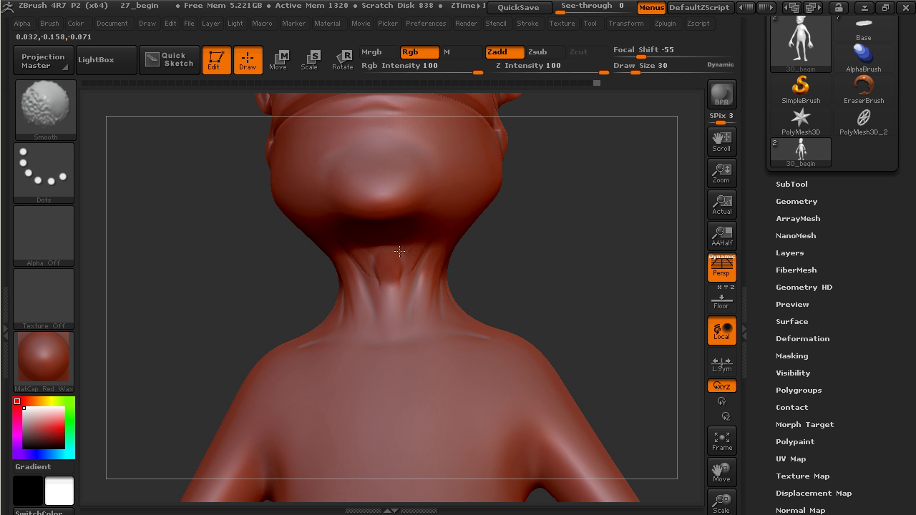
# Step: Refine the tendons along the side of the neck and blend them into the shoulder by smoothing
pyautogui.moveTo(517, 277)
pyautogui.mouseDown()
pyautogui.moveTo(509, 277)
pyautogui.moveTo(532, 262)
pyautogui.moveTo(482, 241)
pyautogui.moveTo(493, 308)
pyautogui.mouseUp()
pyautogui.moveTo(566, 265)
pyautogui.mouseDown()
pyautogui.moveTo(517, 258)
pyautogui.moveTo(516, 293)
pyautogui.moveTo(494, 251)
pyautogui.mouseUp()
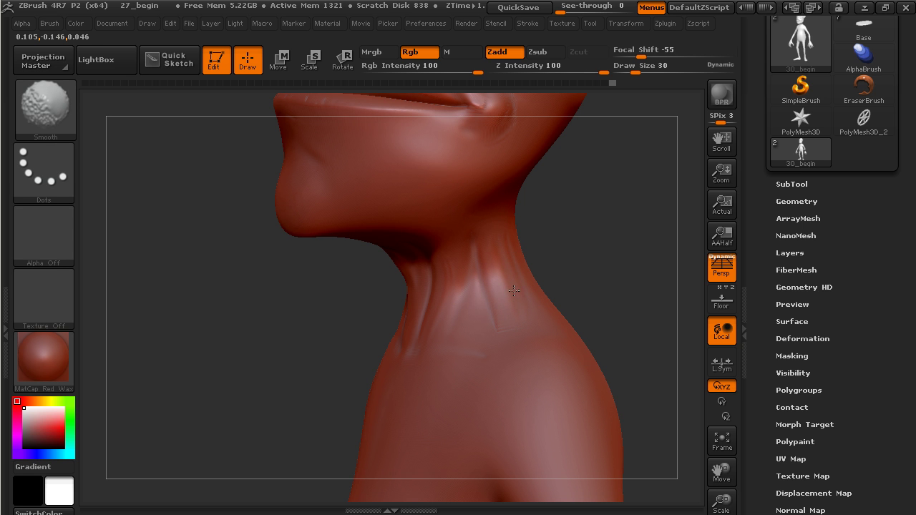
pyautogui.moveTo(563, 250); pyautogui.dragTo(510, 319)
# Step: Set the Draw Size to 20 and build up raised collarbones with ClayBuildup, smoothing their outer ends into the shoulders
pyautogui.moveTo(572, 271)
pyautogui.mouseDown()
pyautogui.moveTo(647, 90)
pyautogui.moveTo(631, 70)
pyautogui.mouseUp()
pyautogui.keyDown('shift'); pyautogui.moveTo(617, 215); pyautogui.dragTo(607, 251); pyautogui.keyUp('shift')
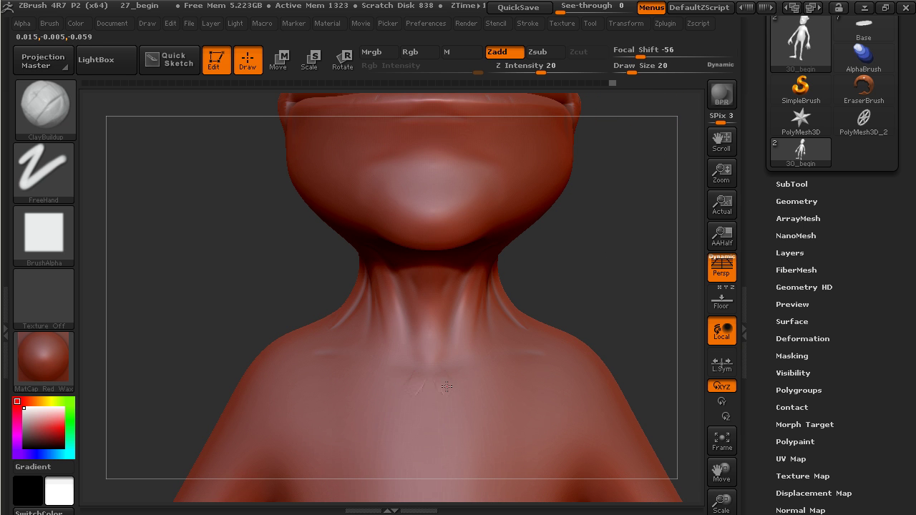
pyautogui.moveTo(444, 385)
pyautogui.mouseDown()
pyautogui.moveTo(526, 356)
pyautogui.moveTo(455, 396)
pyautogui.mouseUp()
pyautogui.press('shift')
pyautogui.keyDown('shift'); pyautogui.moveTo(506, 365); pyautogui.dragTo(537, 357); pyautogui.keyUp('shift')
pyautogui.moveTo(443, 391)
pyautogui.mouseDown()
pyautogui.moveTo(501, 360)
pyautogui.moveTo(456, 384)
pyautogui.mouseUp()
pyautogui.moveTo(583, 315)
pyautogui.keyDown('alt'); pyautogui.mouseDown()
pyautogui.moveTo(604, 312)
pyautogui.moveTo(580, 254)
pyautogui.mouseUp(); pyautogui.keyUp('alt')
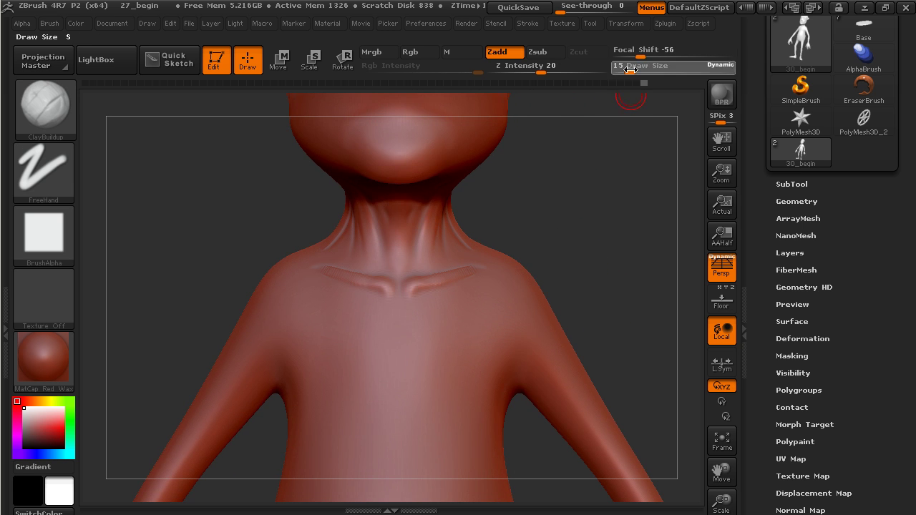
# Step: Set the Draw Size to 30 and build up the pectoral muscles from the breastbone out to the armpits
pyautogui.click(636, 72)
pyautogui.moveTo(619, 118); pyautogui.dragTo(450, 363)
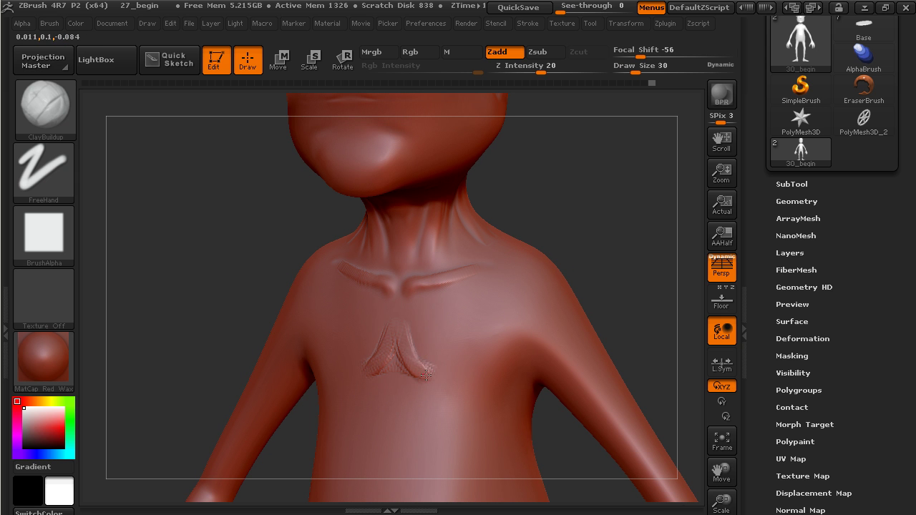
pyautogui.moveTo(426, 367)
pyautogui.mouseDown()
pyautogui.moveTo(415, 342)
pyautogui.moveTo(474, 368)
pyautogui.moveTo(420, 360)
pyautogui.moveTo(522, 335)
pyautogui.moveTo(474, 364)
pyautogui.mouseUp()
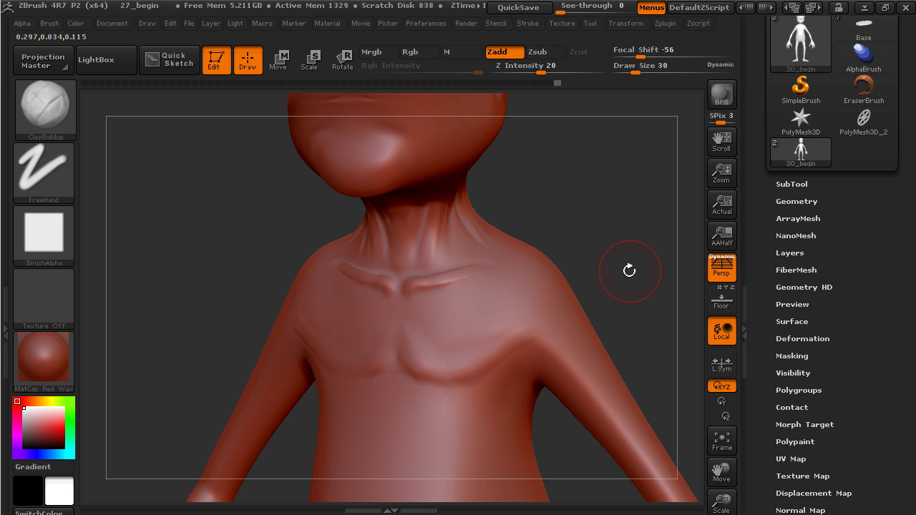
# Step: Switch to Dam_Standard and carve curved creases along the lower belly and groin, smoothing them toward the hips
pyautogui.moveTo(623, 268)
pyautogui.mouseDown()
pyautogui.moveTo(569, 275)
pyautogui.moveTo(609, 342)
pyautogui.moveTo(536, 289)
pyautogui.mouseUp()
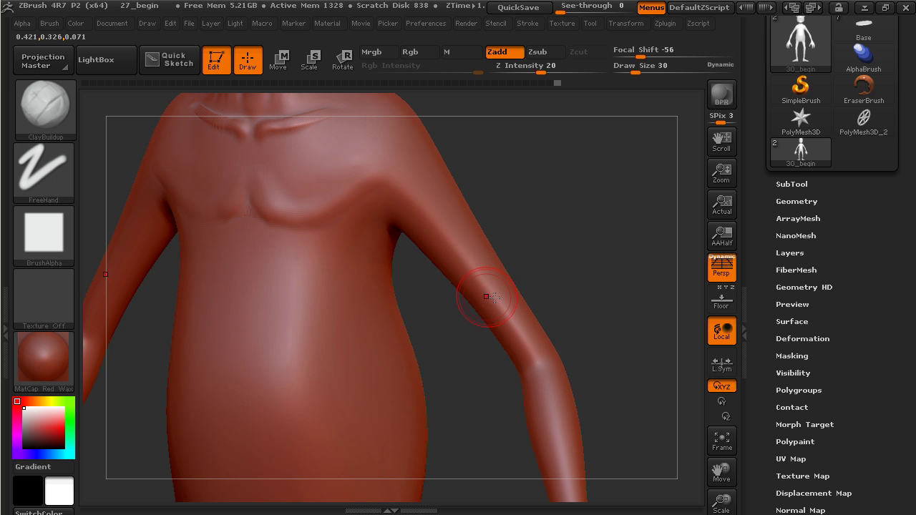
pyautogui.moveTo(540, 254); pyautogui.dragTo(419, 352)
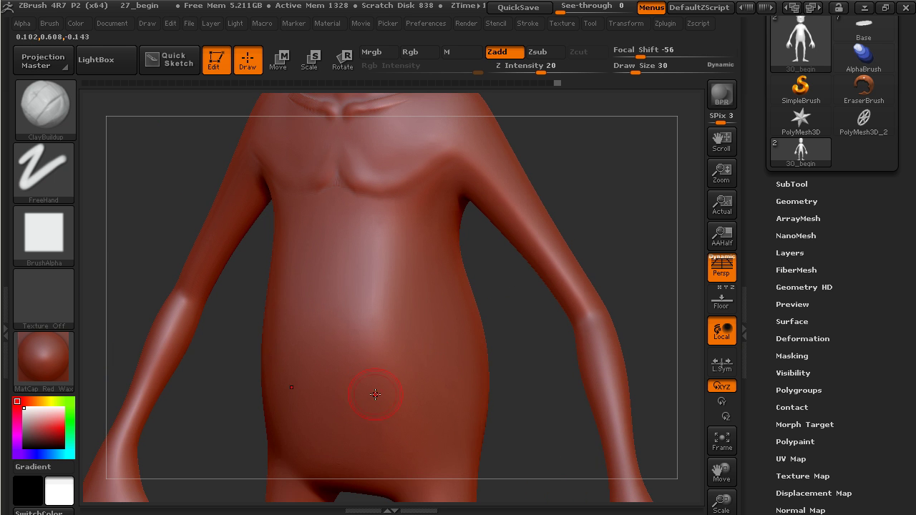
pyautogui.moveTo(512, 309)
pyautogui.mouseDown()
pyautogui.moveTo(497, 327)
pyautogui.moveTo(368, 232)
pyautogui.mouseUp()
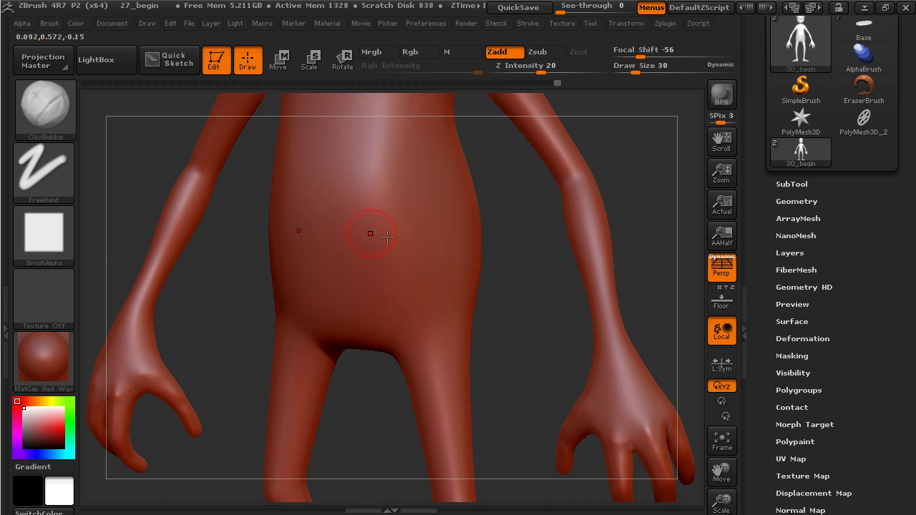
pyautogui.click(66, 123)
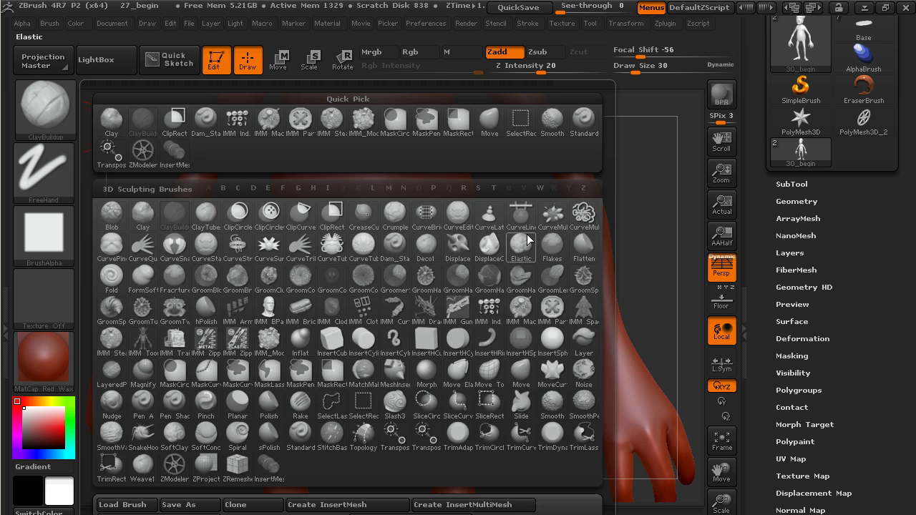
pyautogui.click(395, 245)
pyautogui.moveTo(501, 382)
pyautogui.mouseDown()
pyautogui.moveTo(392, 340)
pyautogui.moveTo(436, 313)
pyautogui.mouseUp()
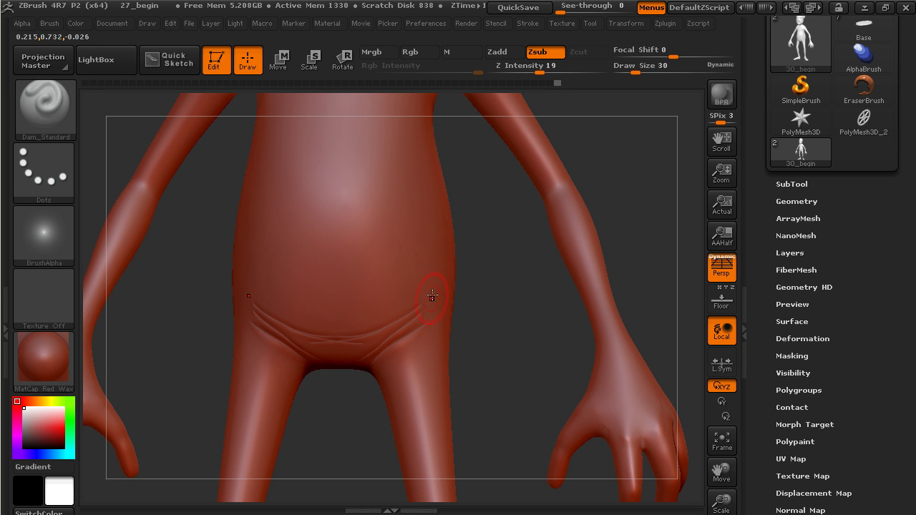
pyautogui.keyDown('shift'); pyautogui.moveTo(272, 332); pyautogui.dragTo(427, 302); pyautogui.keyUp('shift')
# Step: Carve diagonal creases at the back where the buttocks meet the thighs and hips
pyautogui.moveTo(526, 367); pyautogui.dragTo(370, 369)
pyautogui.moveTo(273, 379); pyautogui.dragTo(204, 321)
pyautogui.moveTo(245, 352); pyautogui.dragTo(232, 330)
pyautogui.moveTo(279, 378)
pyautogui.mouseDown()
pyautogui.moveTo(255, 365)
pyautogui.moveTo(225, 320)
pyautogui.mouseUp()
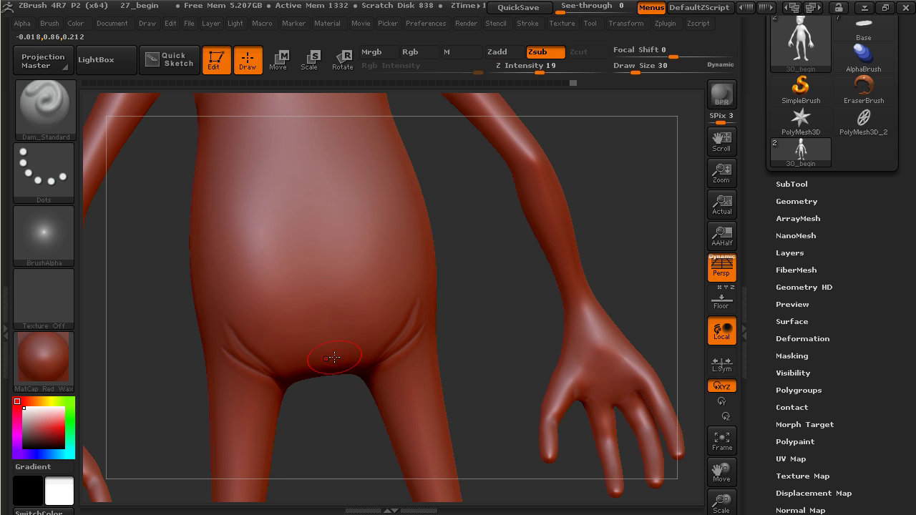
# Step: Carve a vertical crease up the center of the buttocks and soften it by smoothing
pyautogui.moveTo(330, 383); pyautogui.dragTo(321, 285)
pyautogui.moveTo(538, 159); pyautogui.dragTo(565, 240)
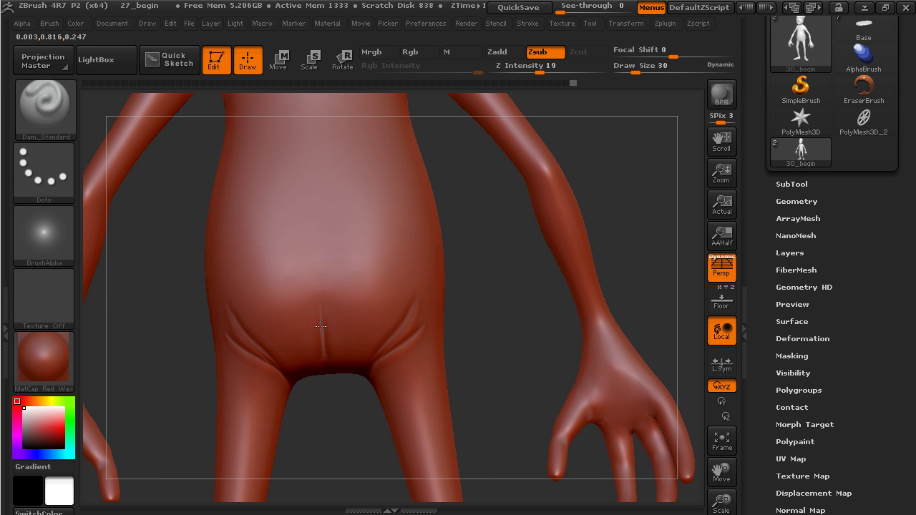
pyautogui.press('shift')
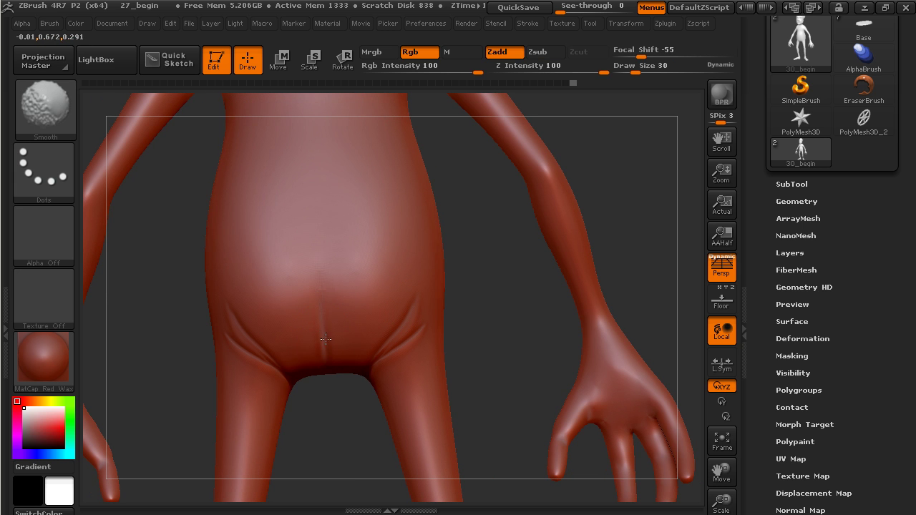
# Step: Carve horizontal skin folds across the mid-back below the armpits and blend them by smoothing
pyautogui.moveTo(491, 272)
pyautogui.mouseDown()
pyautogui.moveTo(536, 287)
pyautogui.moveTo(548, 256)
pyautogui.moveTo(484, 334)
pyautogui.mouseUp()
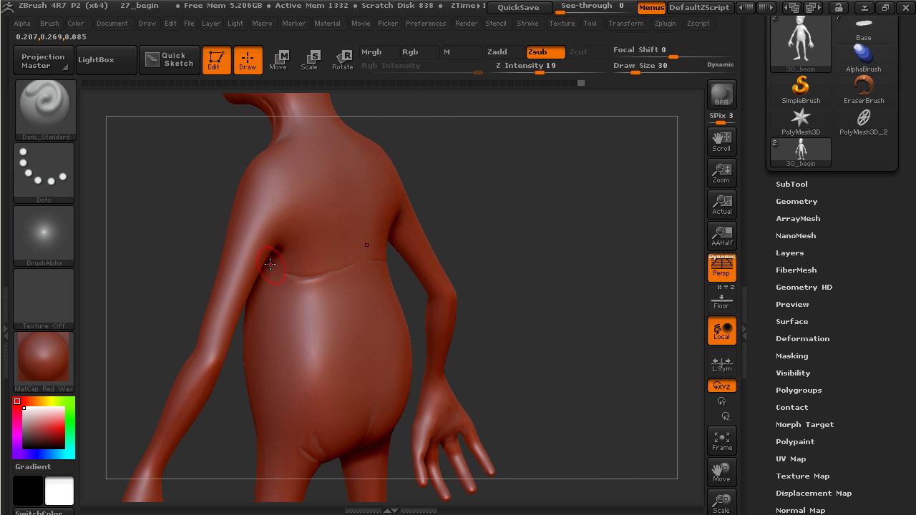
pyautogui.press('shift')
pyautogui.press('shift')
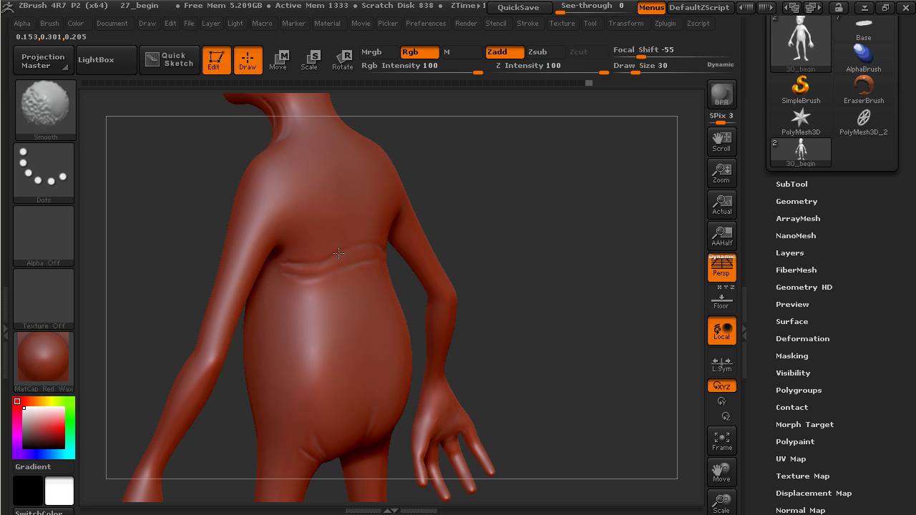
# Step: Switch to ClayBuildup with a Draw Size of 42 and build up the shoulder blades on the upper back, smoothing them
pyautogui.moveTo(445, 148)
pyautogui.mouseDown()
pyautogui.moveTo(487, 148)
pyautogui.moveTo(499, 194)
pyautogui.mouseUp()
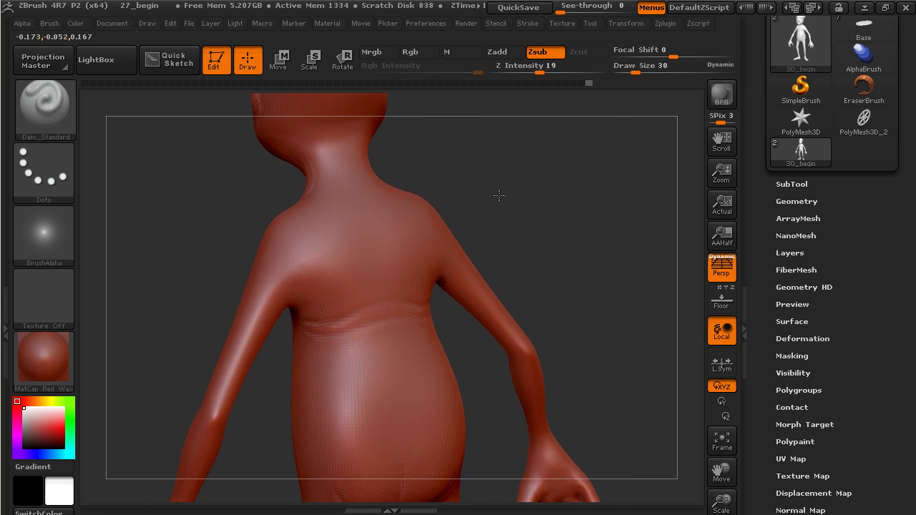
pyautogui.click(52, 116)
pyautogui.click(185, 210)
pyautogui.moveTo(635, 72); pyautogui.dragTo(639, 71)
pyautogui.moveTo(542, 207); pyautogui.dragTo(511, 209)
pyautogui.moveTo(390, 227); pyautogui.dragTo(404, 276)
pyautogui.moveTo(390, 244)
pyautogui.mouseDown()
pyautogui.moveTo(411, 278)
pyautogui.moveTo(402, 254)
pyautogui.mouseUp()
pyautogui.moveTo(394, 220)
pyautogui.mouseDown()
pyautogui.moveTo(418, 278)
pyautogui.moveTo(395, 237)
pyautogui.mouseUp()
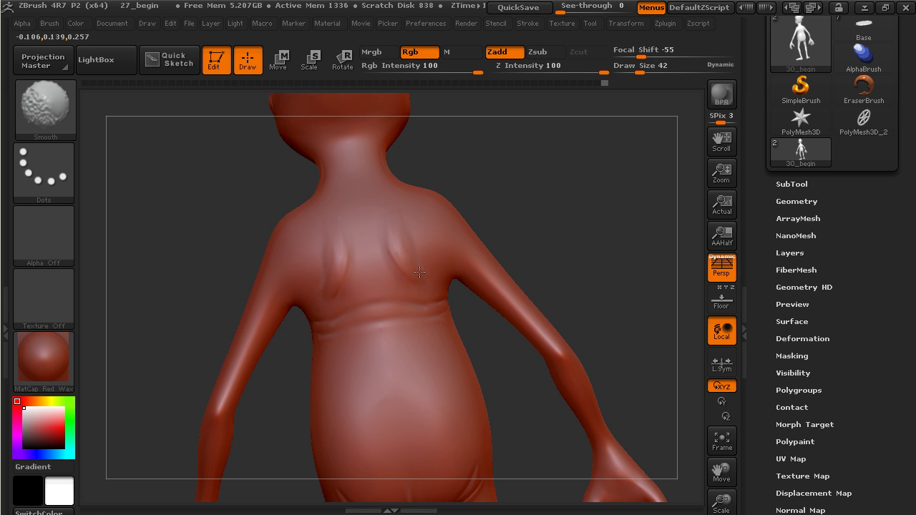
# Step: Switch to Dam_Standard and carve the inner edges of the shoulder blades, softening the grooves by smoothing
pyautogui.click(51, 112)
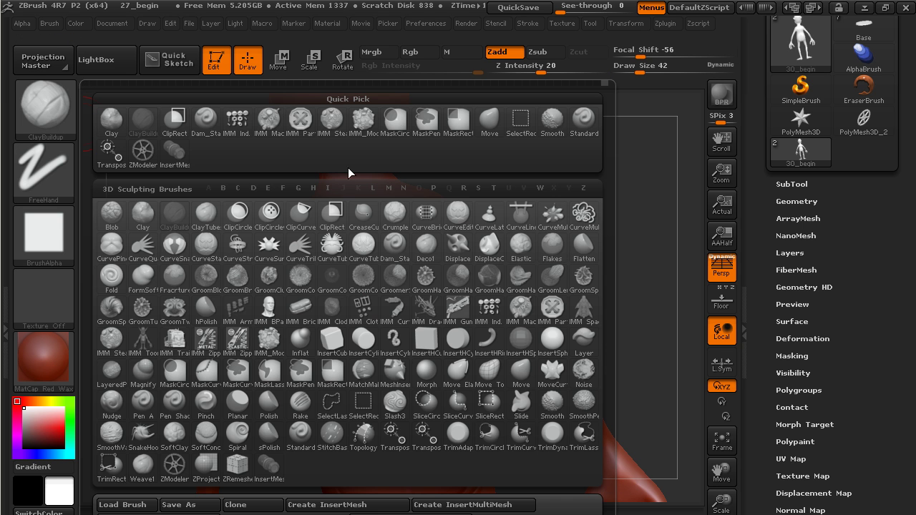
pyautogui.click(398, 246)
pyautogui.moveTo(380, 221); pyautogui.dragTo(417, 290)
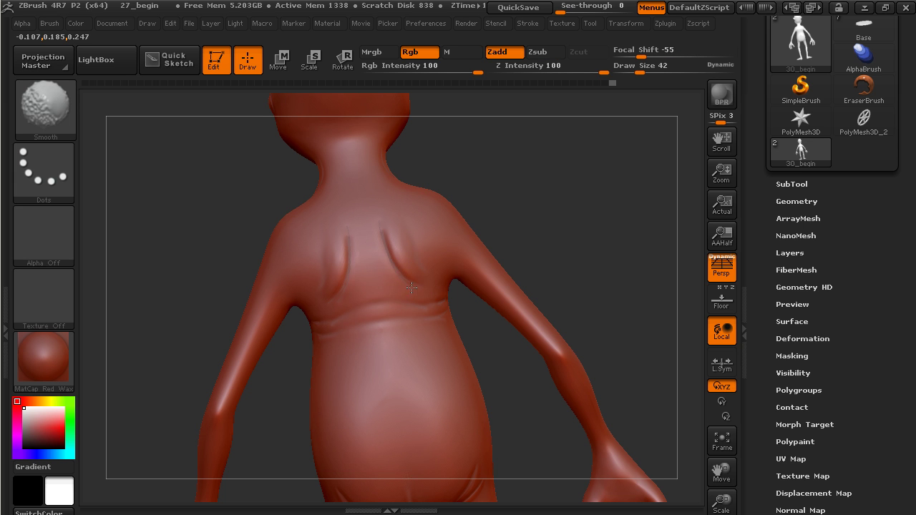
# Step: Carve subtle grooves down the back of the neck and soften them by smoothing
pyautogui.moveTo(444, 147); pyautogui.dragTo(436, 158)
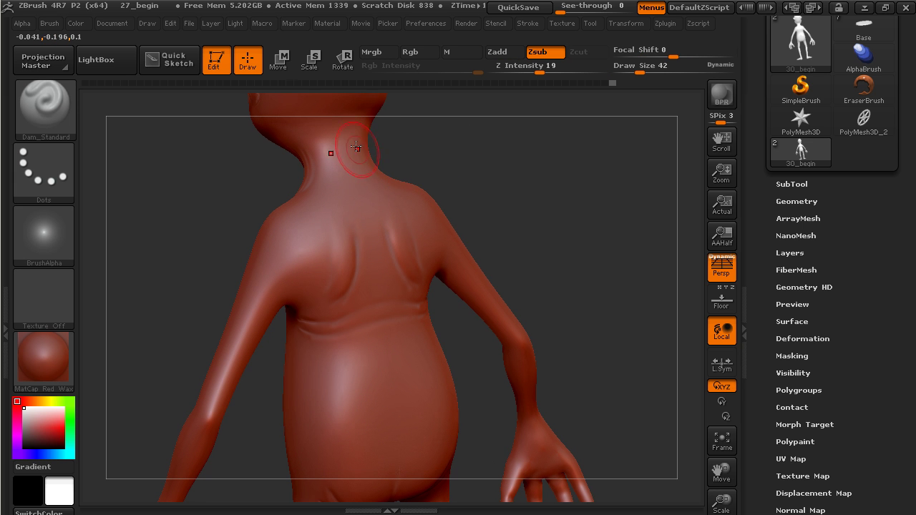
pyautogui.press('shift')
pyautogui.moveTo(448, 155)
pyautogui.mouseDown()
pyautogui.moveTo(479, 171)
pyautogui.moveTo(429, 208)
pyautogui.mouseUp()
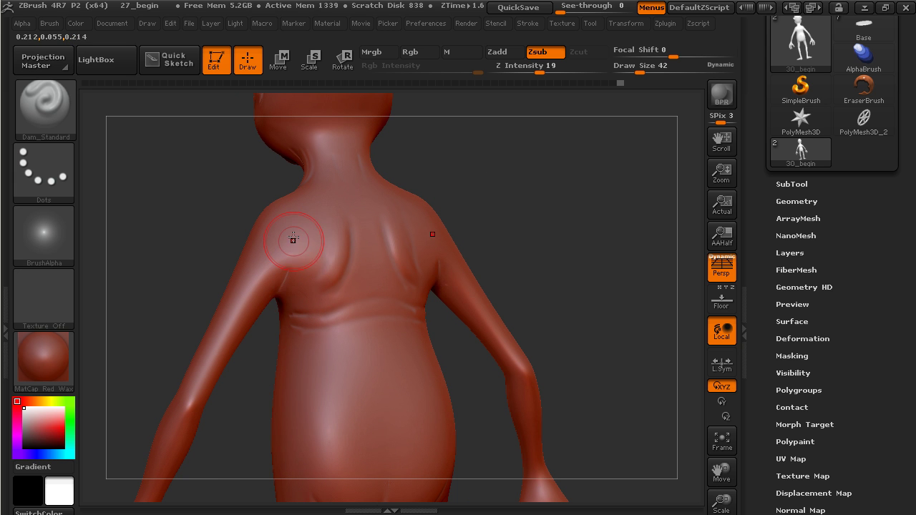
# Step: Carve creases from the back of the armpit up toward the shoulder and smooth them
pyautogui.moveTo(278, 295); pyautogui.dragTo(297, 244)
pyautogui.moveTo(283, 292)
pyautogui.mouseDown()
pyautogui.moveTo(312, 240)
pyautogui.moveTo(297, 246)
pyautogui.mouseUp()
pyautogui.press('shift')
# Step: Carve several curved skin folds around the front of the armpit
pyautogui.moveTo(501, 252)
pyautogui.mouseDown()
pyautogui.moveTo(536, 251)
pyautogui.moveTo(557, 215)
pyautogui.moveTo(608, 234)
pyautogui.moveTo(528, 260)
pyautogui.moveTo(556, 270)
pyautogui.moveTo(467, 302)
pyautogui.mouseUp()
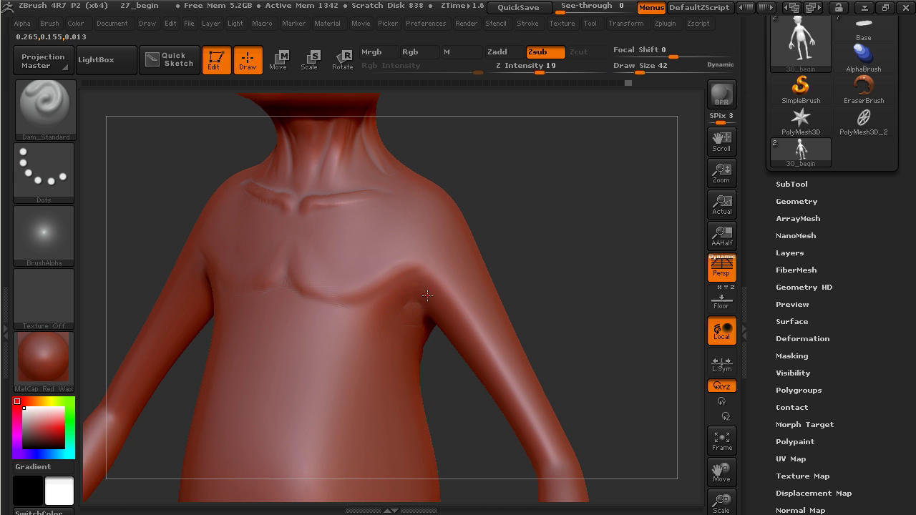
pyautogui.moveTo(511, 269); pyautogui.dragTo(541, 269)
pyautogui.moveTo(420, 282); pyautogui.dragTo(391, 312)
# Step: Soften the lower pectoral edges across the chest by smoothing, and undo the last stroke
pyautogui.press('shift')
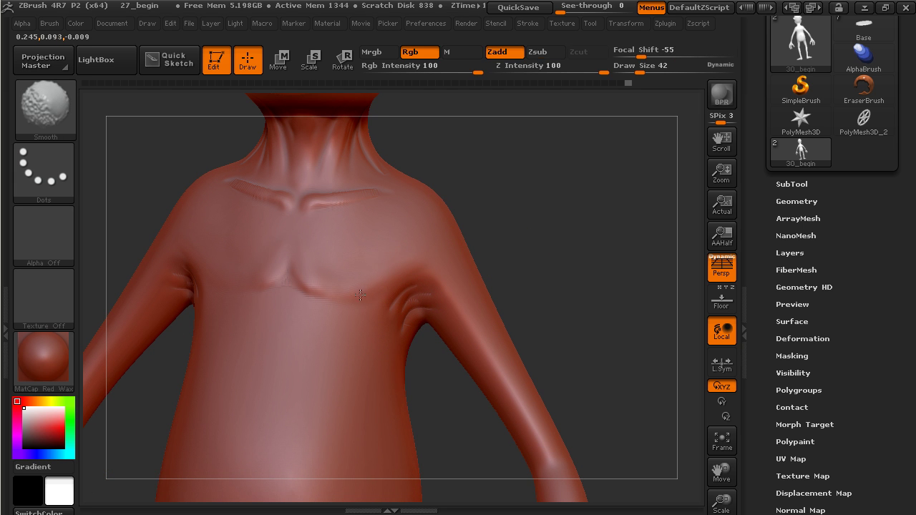
pyautogui.moveTo(288, 289); pyautogui.dragTo(409, 289)
pyautogui.hotkey('ctrl', 'z')
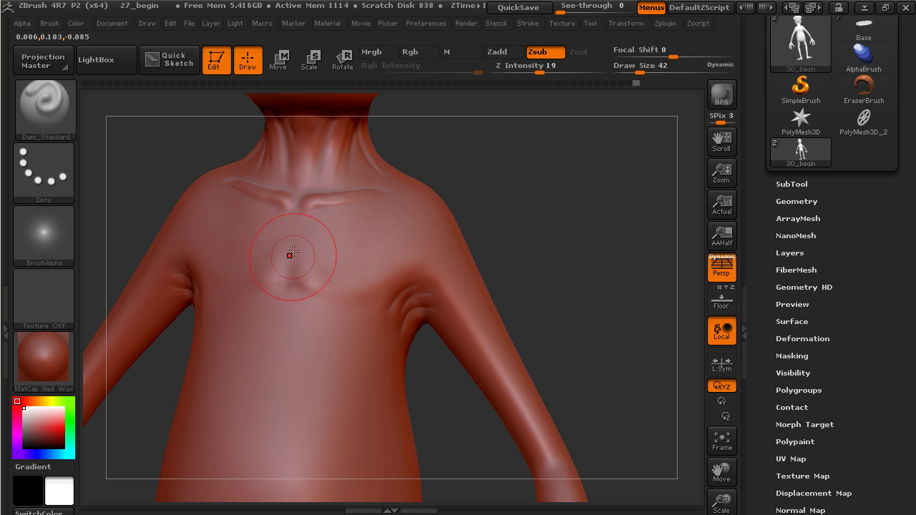
# Step: Carve a groove down the sternum and curved skin folds across the ribs below the chest, softening them by smoothing
pyautogui.moveTo(290, 263); pyautogui.dragTo(309, 303)
pyautogui.moveTo(292, 239)
pyautogui.keyDown('shift'); pyautogui.mouseDown()
pyautogui.moveTo(323, 301)
pyautogui.moveTo(364, 301)
pyautogui.moveTo(307, 297)
pyautogui.moveTo(394, 288)
pyautogui.moveTo(337, 303)
pyautogui.mouseUp(); pyautogui.keyUp('shift')
pyautogui.moveTo(261, 309)
pyautogui.mouseDown()
pyautogui.moveTo(335, 310)
pyautogui.moveTo(391, 334)
pyautogui.moveTo(315, 352)
pyautogui.moveTo(426, 351)
pyautogui.mouseUp()
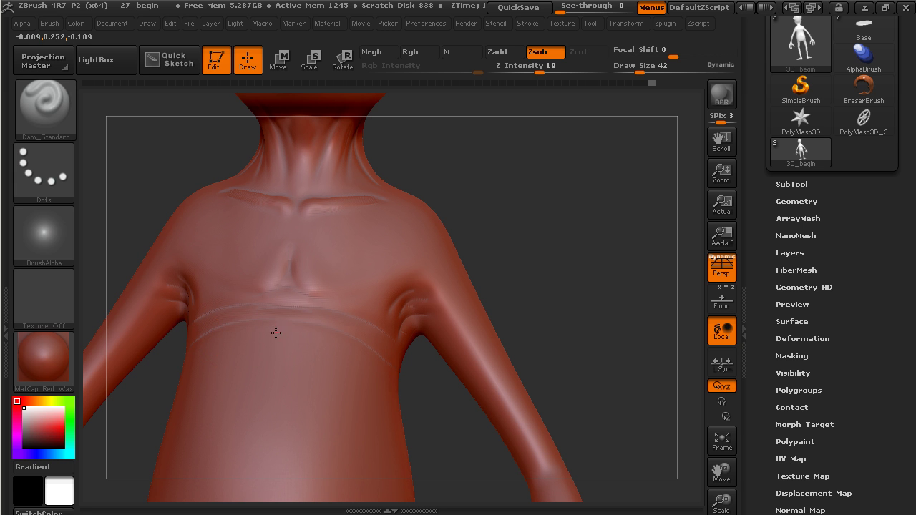
pyautogui.press('shift')
pyautogui.moveTo(431, 379)
pyautogui.keyDown('alt'); pyautogui.mouseDown()
pyautogui.moveTo(417, 419)
pyautogui.moveTo(411, 364)
pyautogui.mouseUp(); pyautogui.keyUp('alt')
pyautogui.press('shift')
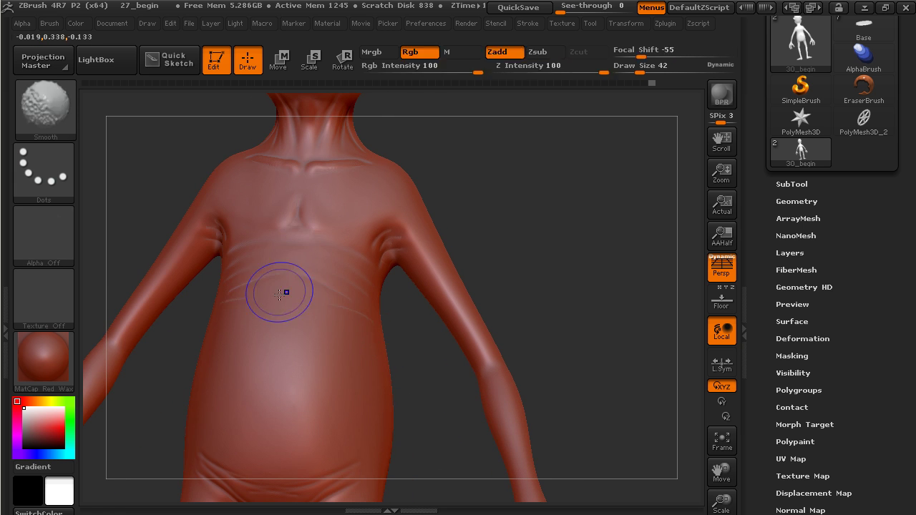
# Step: Deepen the navel on the lower belly with a short Dam_Standard stroke
pyautogui.moveTo(434, 331); pyautogui.dragTo(291, 341)
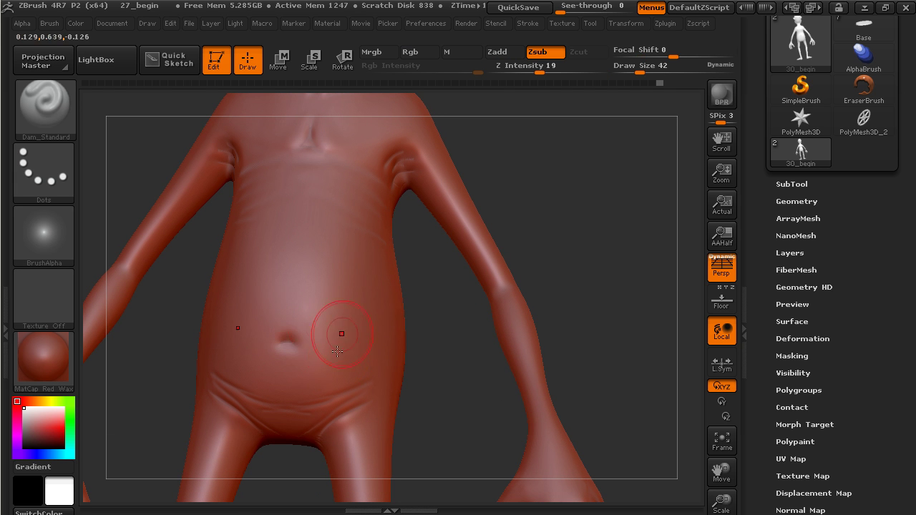
pyautogui.moveTo(295, 334); pyautogui.dragTo(288, 344)
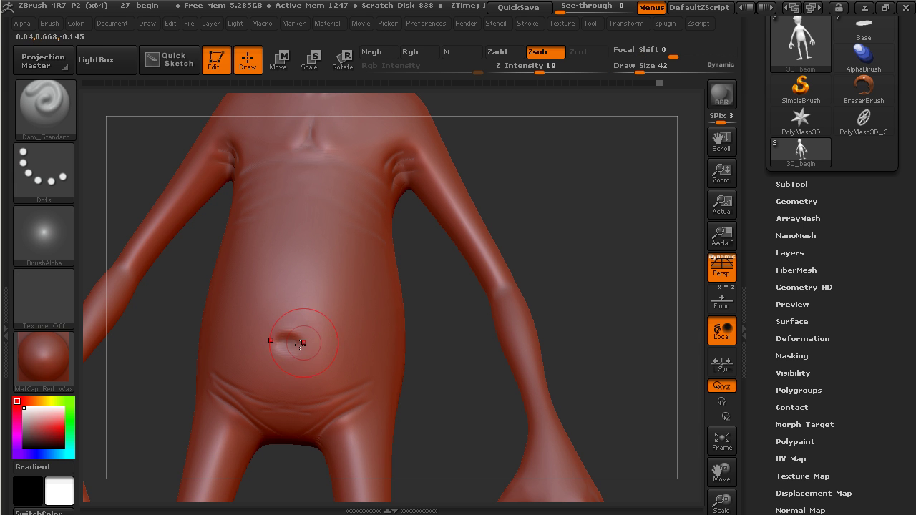
# Step: Carve a crease across the palm around the base of the thumb
pyautogui.moveTo(453, 370); pyautogui.dragTo(268, 304)
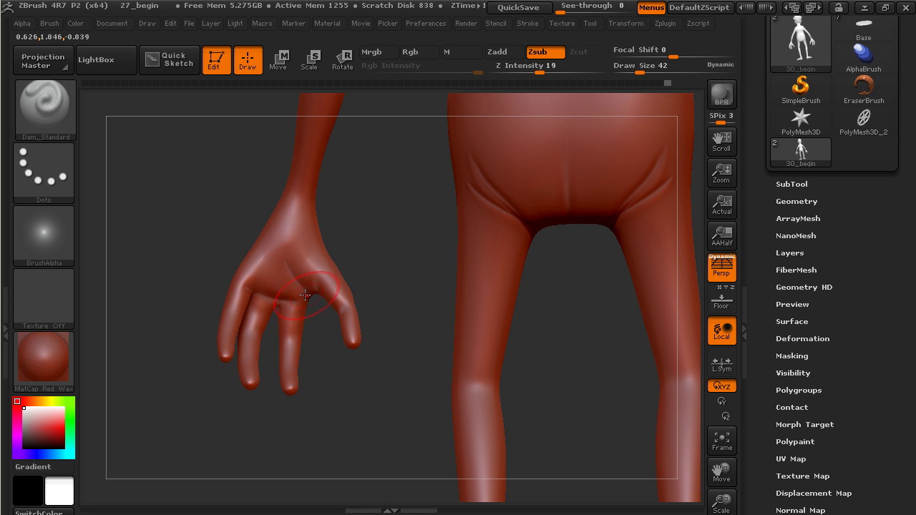
pyautogui.moveTo(308, 295)
pyautogui.mouseDown()
pyautogui.moveTo(277, 246)
pyautogui.moveTo(291, 247)
pyautogui.mouseUp()
# Step: Carve a crease along the underside of the jaw toward the back of the head and soften it by smoothing
pyautogui.moveTo(377, 219); pyautogui.dragTo(600, 248)
pyautogui.moveTo(375, 409)
pyautogui.mouseDown()
pyautogui.moveTo(407, 399)
pyautogui.moveTo(395, 396)
pyautogui.moveTo(406, 382)
pyautogui.moveTo(485, 423)
pyautogui.moveTo(578, 415)
pyautogui.mouseUp()
pyautogui.keyDown('alt'); pyautogui.moveTo(578, 355); pyautogui.dragTo(562, 459); pyautogui.keyUp('alt')
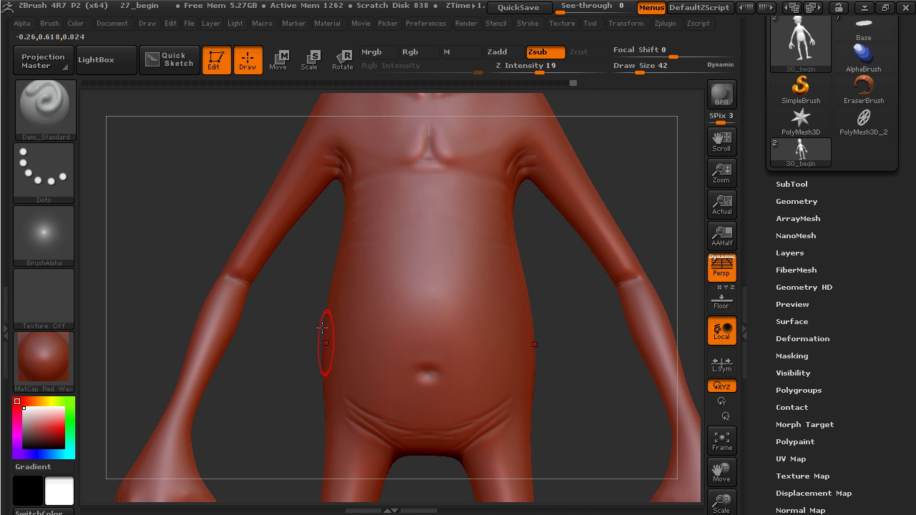
pyautogui.keyDown('alt'); pyautogui.moveTo(291, 374); pyautogui.dragTo(240, 459); pyautogui.keyUp('alt')
pyautogui.moveTo(611, 258)
pyautogui.keyDown('alt'); pyautogui.mouseDown()
pyautogui.moveTo(604, 272)
pyautogui.moveTo(597, 255)
pyautogui.mouseUp(); pyautogui.keyUp('alt')
pyautogui.press('shift')
pyautogui.moveTo(649, 168)
pyautogui.mouseDown()
pyautogui.moveTo(571, 234)
pyautogui.moveTo(597, 217)
pyautogui.moveTo(619, 246)
pyautogui.moveTo(611, 293)
pyautogui.moveTo(561, 311)
pyautogui.moveTo(580, 279)
pyautogui.moveTo(589, 284)
pyautogui.moveTo(538, 285)
pyautogui.mouseUp()
pyautogui.moveTo(394, 347); pyautogui.dragTo(446, 321)
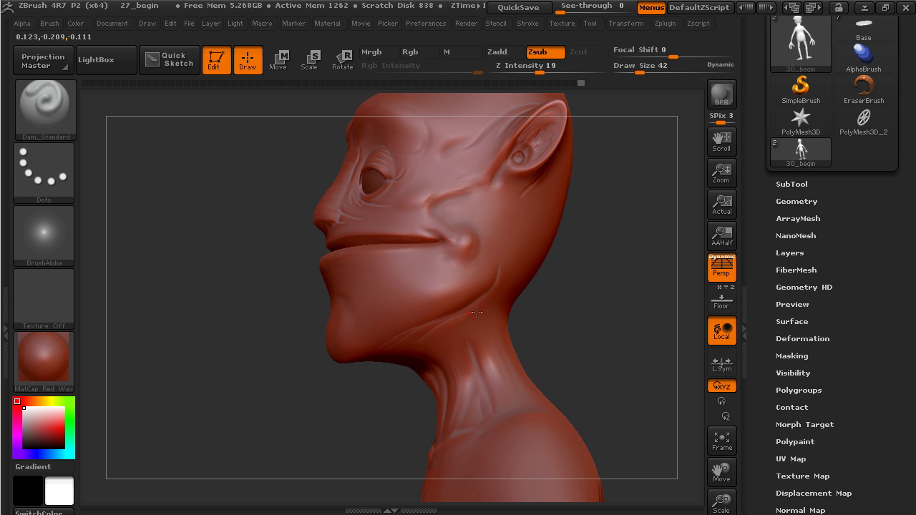
pyautogui.press('shift')
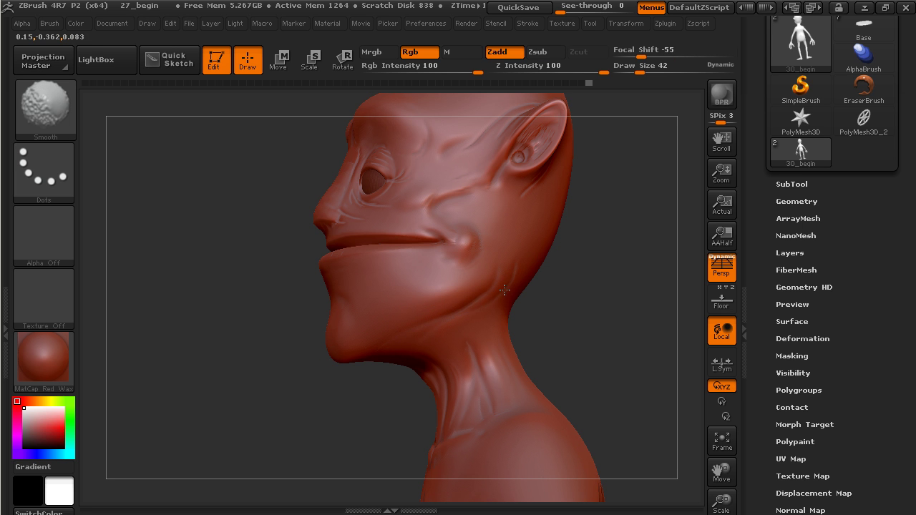
# Step: Carve skin folds from beneath the ear down toward the back of the jaw and soften them by smoothing
pyautogui.moveTo(585, 255); pyautogui.dragTo(609, 266)
pyautogui.moveTo(529, 192); pyautogui.dragTo(524, 206)
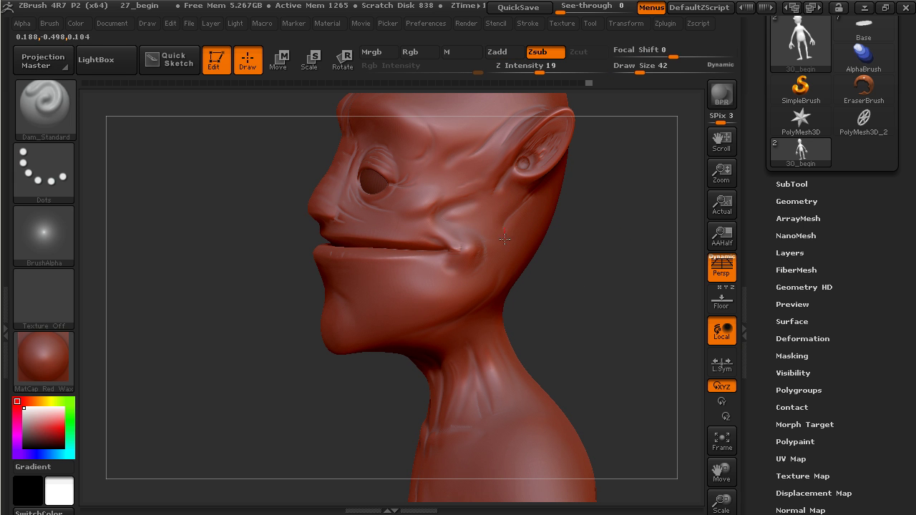
pyautogui.press('shift')
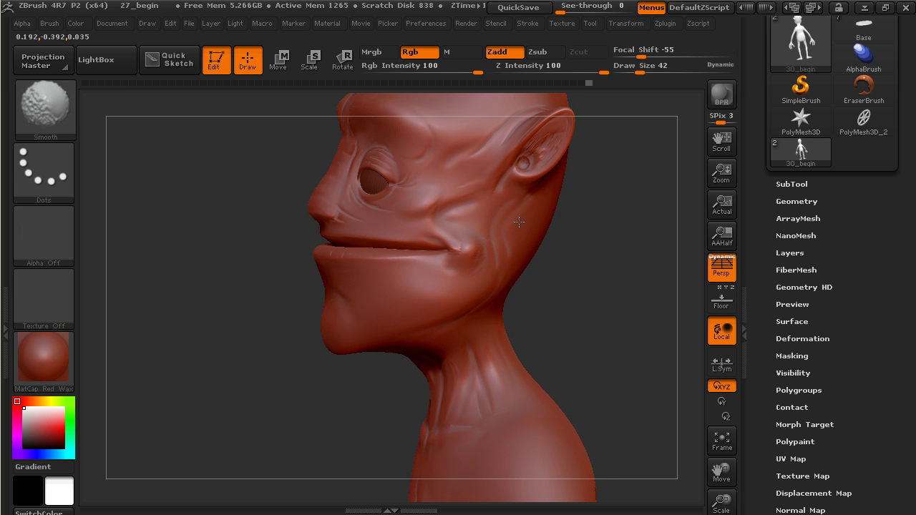
# Step: Carve curved folds around the mouth corner down onto the jaw, smoothing where they fade out
pyautogui.moveTo(568, 276); pyautogui.dragTo(476, 277)
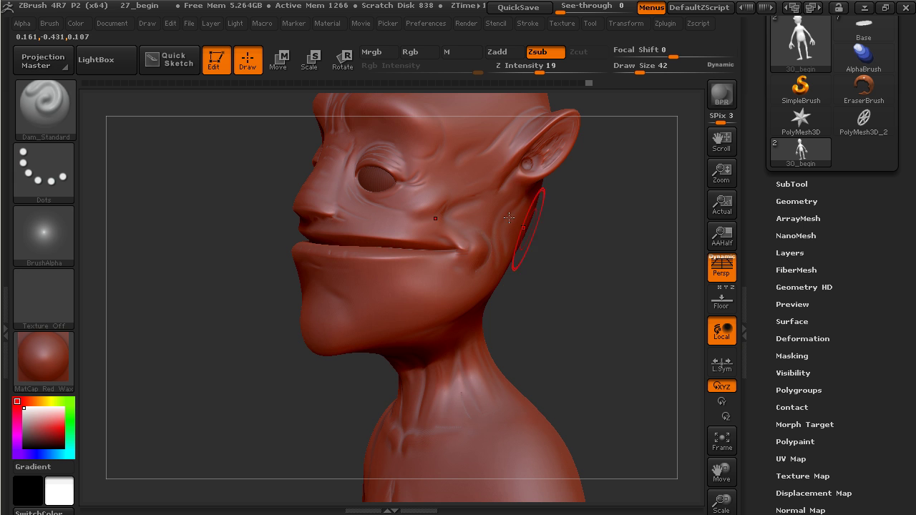
pyautogui.keyDown('alt'); pyautogui.moveTo(558, 242); pyautogui.dragTo(604, 276); pyautogui.keyUp('alt')
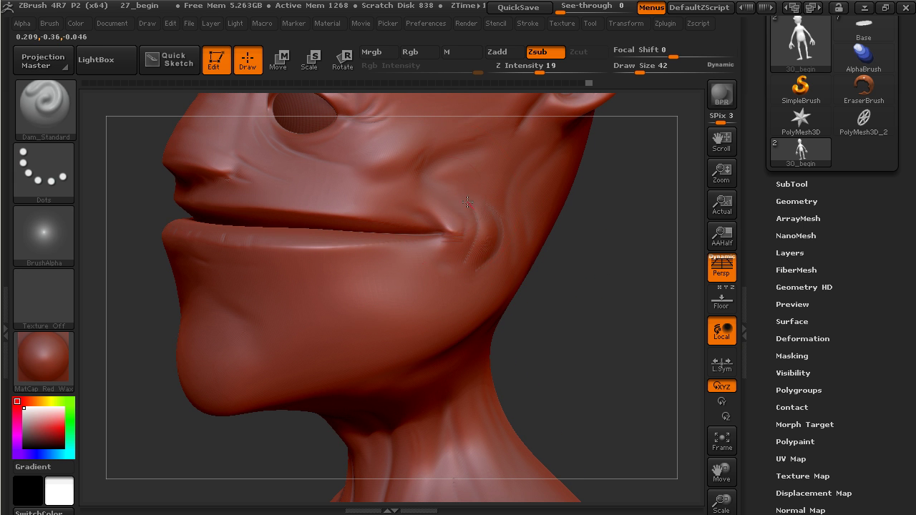
pyautogui.moveTo(535, 240)
pyautogui.mouseDown()
pyautogui.moveTo(608, 280)
pyautogui.moveTo(448, 259)
pyautogui.moveTo(437, 282)
pyautogui.moveTo(390, 307)
pyautogui.mouseUp()
pyautogui.keyDown('shift'); pyautogui.moveTo(444, 283); pyautogui.dragTo(410, 291); pyautogui.keyUp('shift')
pyautogui.moveTo(464, 262); pyautogui.dragTo(383, 303)
pyautogui.keyDown('shift'); pyautogui.moveTo(443, 275); pyautogui.dragTo(405, 301); pyautogui.keyUp('shift')
pyautogui.moveTo(589, 323); pyautogui.dragTo(606, 340)
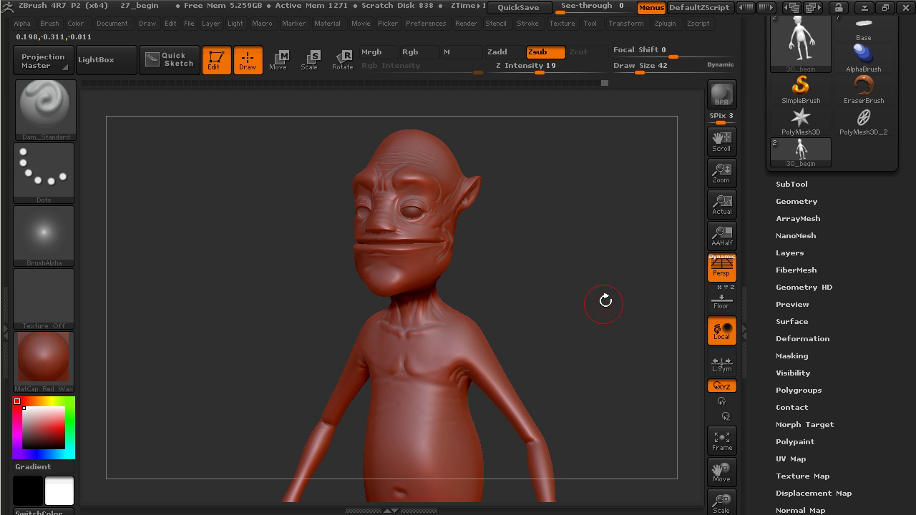
pyautogui.keyDown('alt'); pyautogui.moveTo(575, 297); pyautogui.dragTo(675, 353); pyautogui.keyUp('alt')
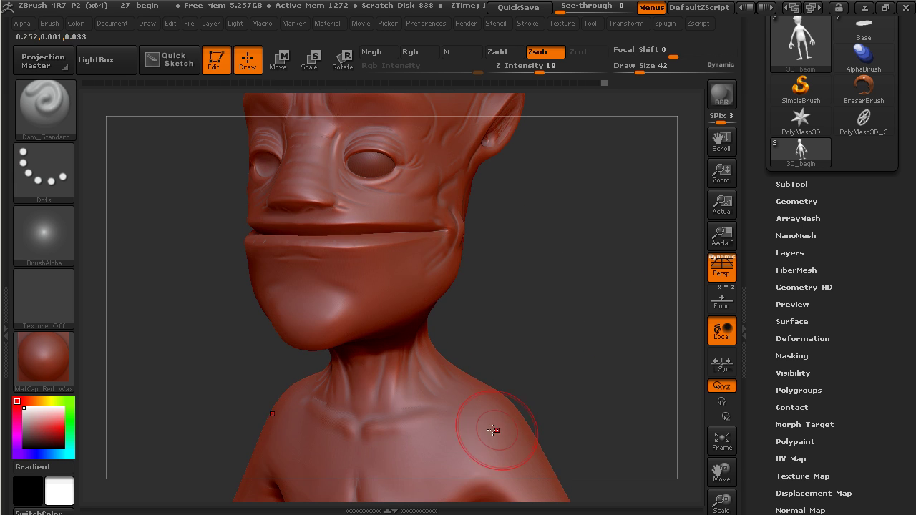
pyautogui.keyDown('alt'); pyautogui.moveTo(580, 384); pyautogui.dragTo(581, 262); pyautogui.keyUp('alt')
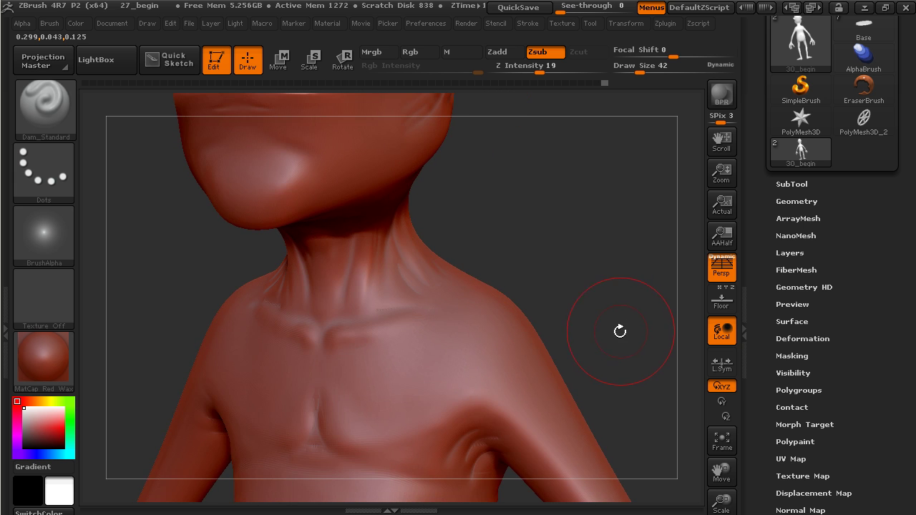
pyautogui.keyDown('alt'); pyautogui.moveTo(625, 331); pyautogui.dragTo(580, 307); pyautogui.keyUp('alt')
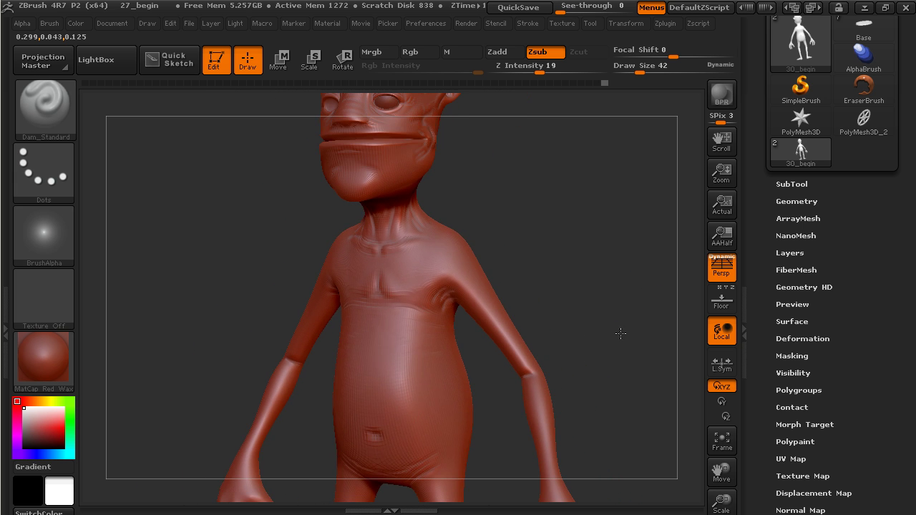